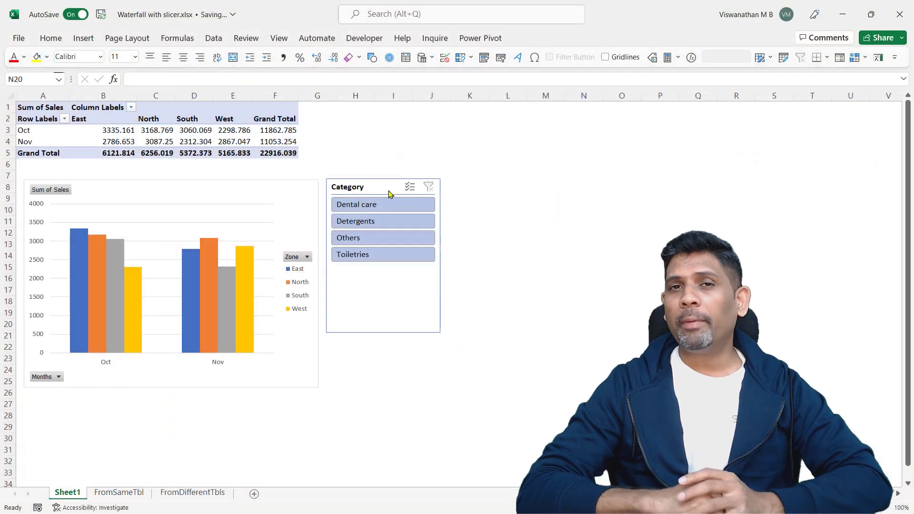
Step: Filter the pivot chart and the waterfall chart by single categories, such as Detergents, with their Category slicers
left_click(379, 208)
left_click(379, 220)
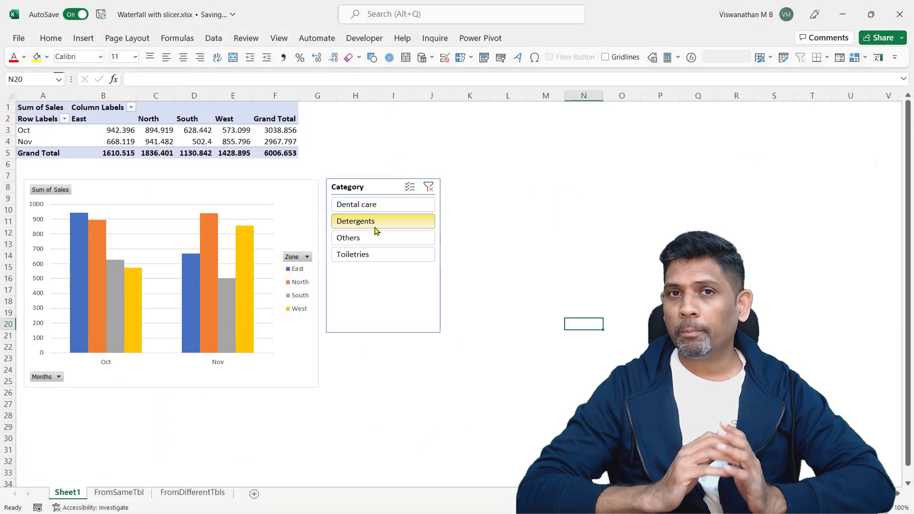
left_click(360, 257)
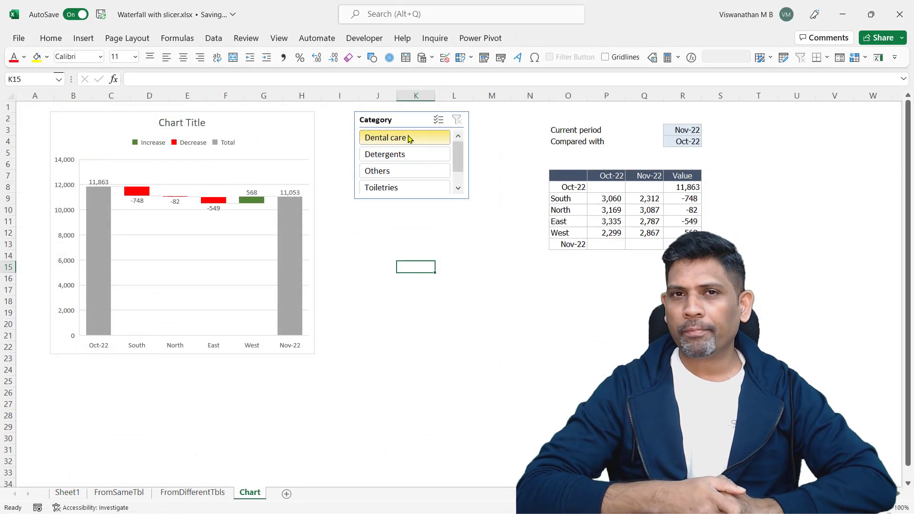
left_click(405, 156)
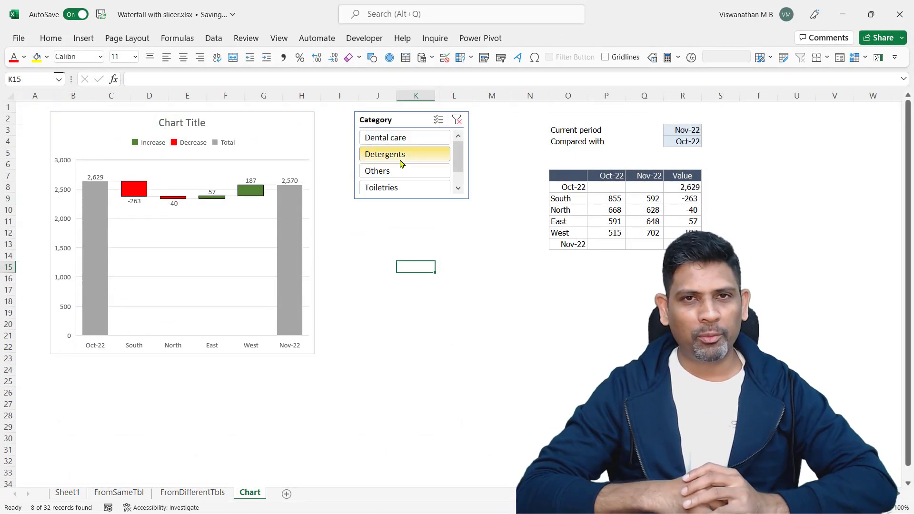
left_click(393, 172)
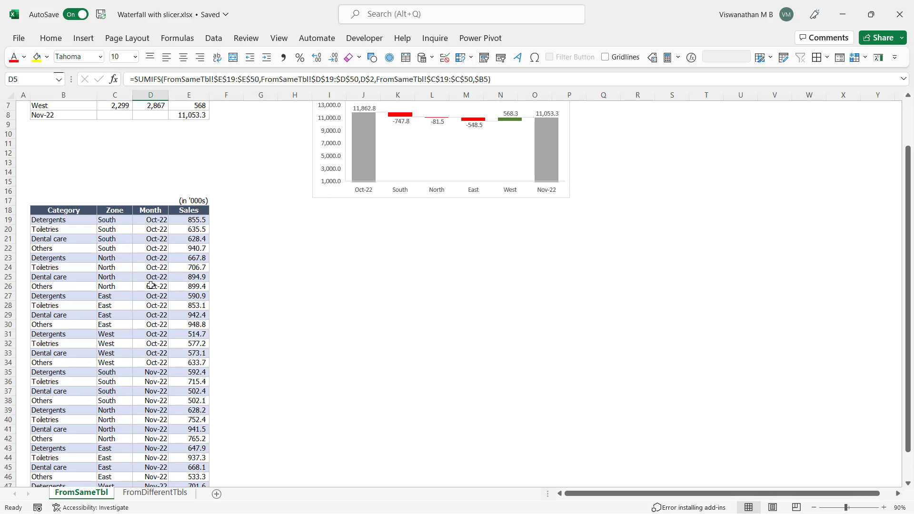
Step: Review the full sales table on the FromSameTbl sheet and the Target sales table on the FromDifferentTbls sheet
scroll(85, 288, "down", 3)
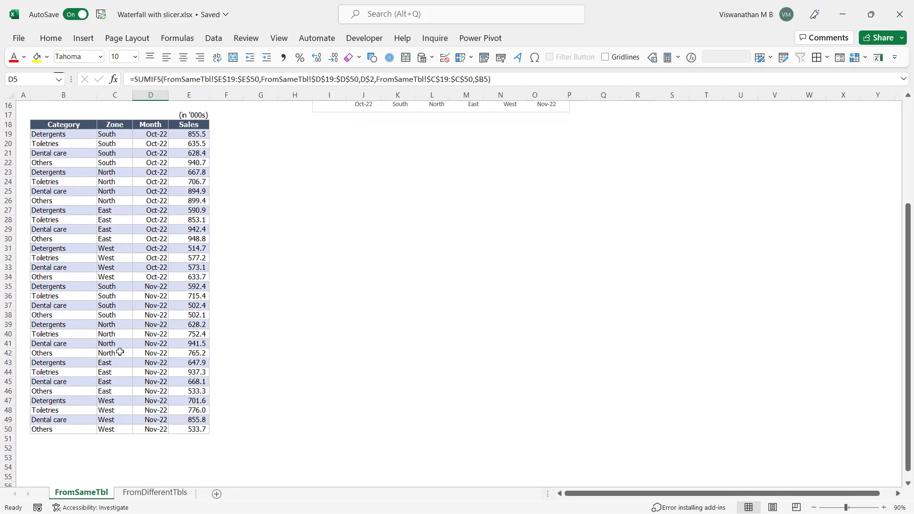
left_click_drag(56, 128, 190, 429)
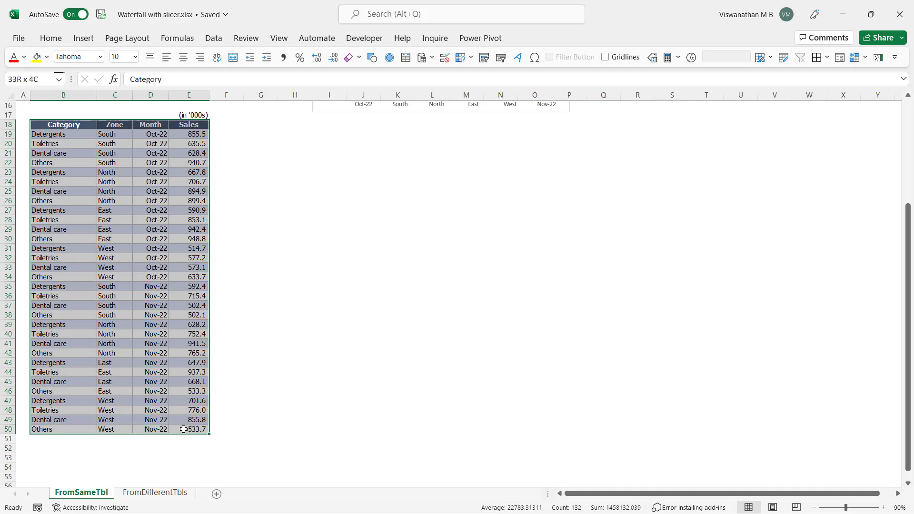
left_click(147, 495)
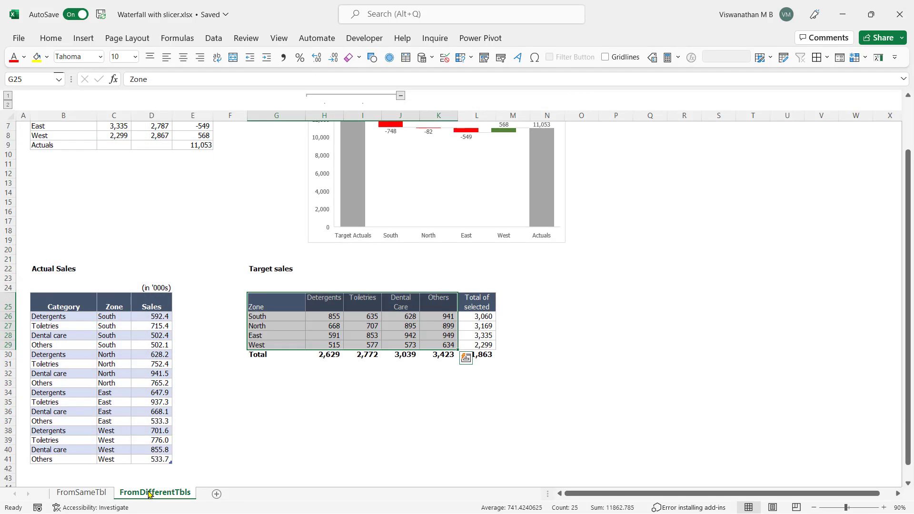
left_click(244, 421)
left_click_drag(266, 272, 490, 357)
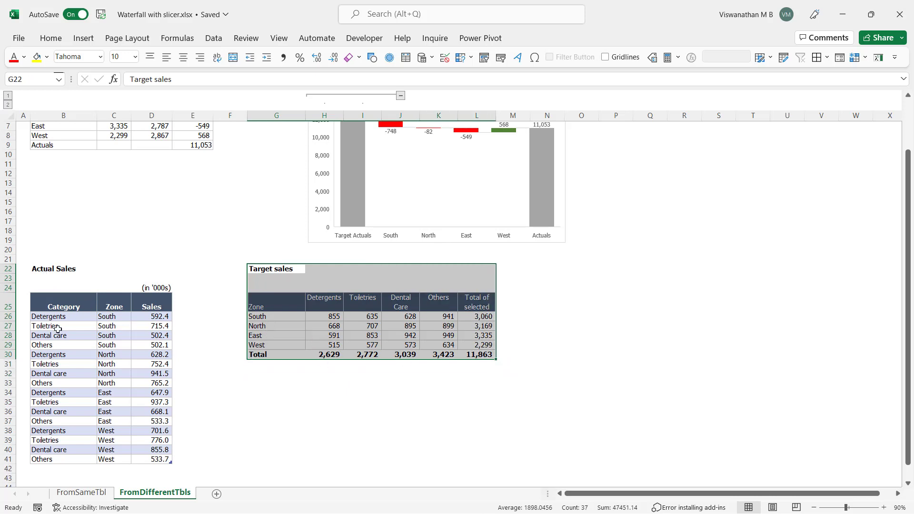
Step: Return to the FromSameTbl sheet and review the Sales, Category, Zone and Month columns of the source table
left_click(105, 492)
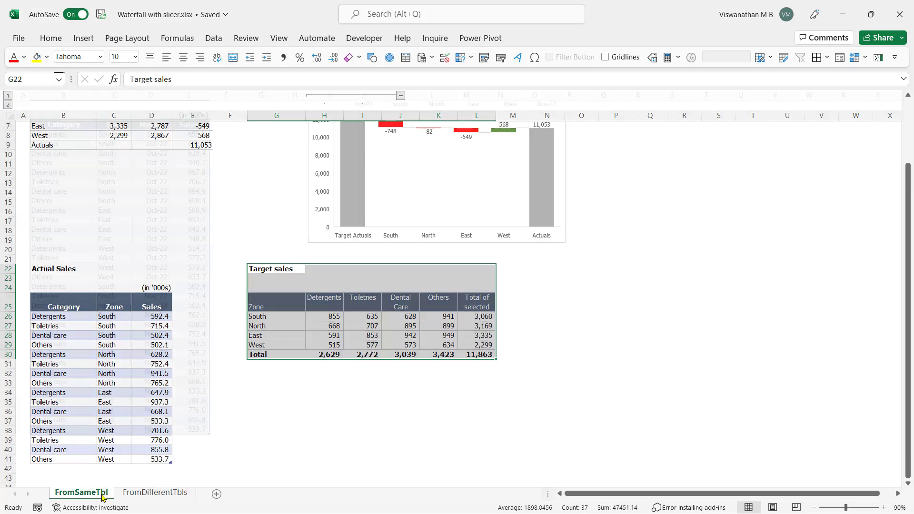
left_click(142, 328)
scroll(144, 350, "up", 1)
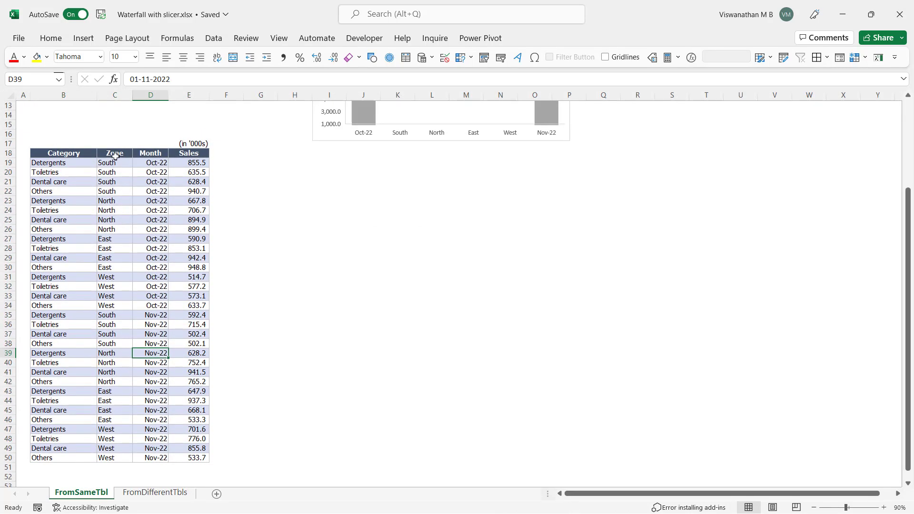
left_click_drag(193, 162, 191, 363)
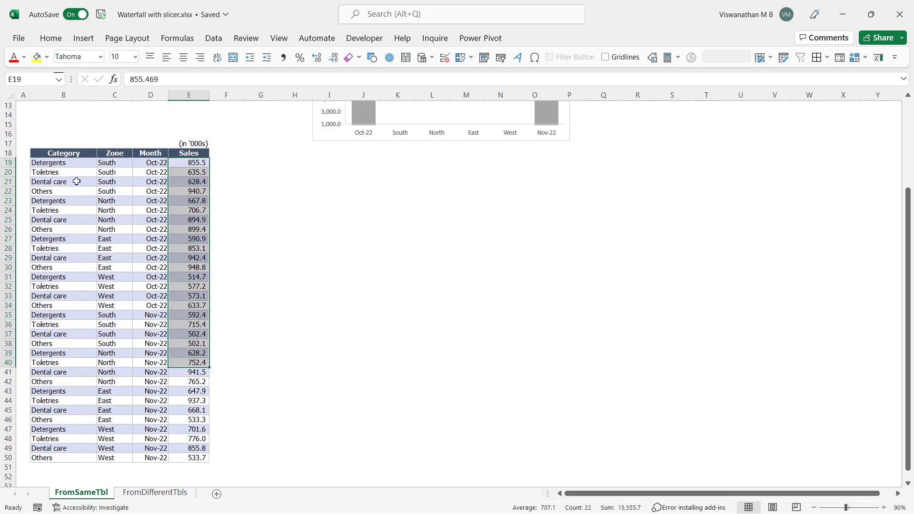
left_click_drag(71, 163, 44, 334)
left_click_drag(109, 164, 150, 335)
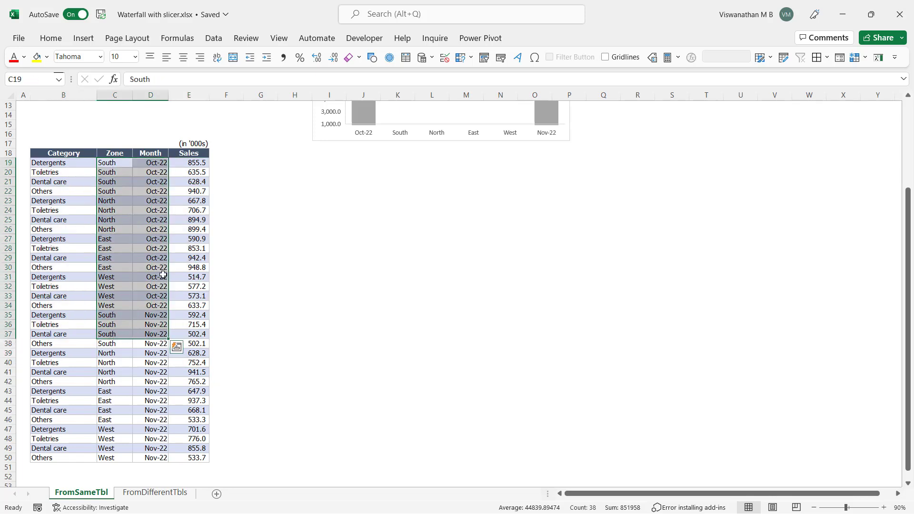
Step: Examine the variance waterfall chart's columns and horizontal axis labels above the sales table
scroll(417, 315, "up", 1)
scroll(418, 315, "up", 3)
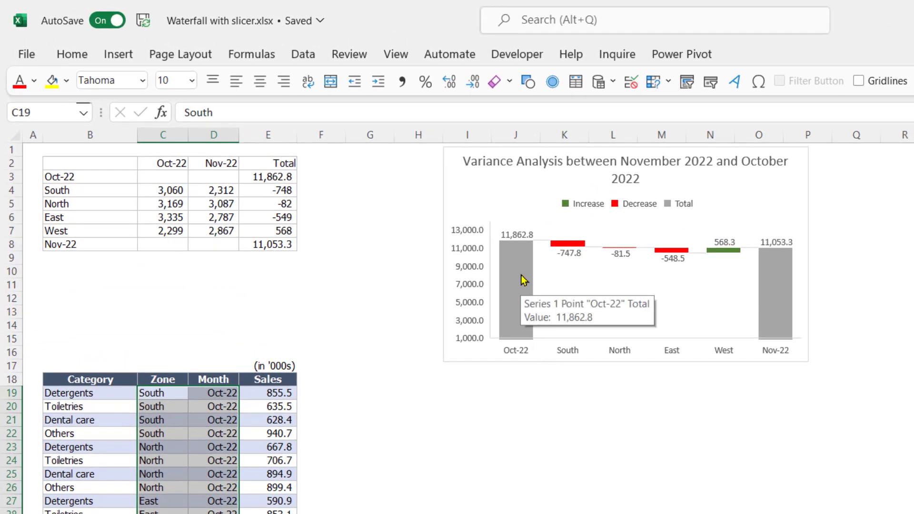
left_click(524, 280)
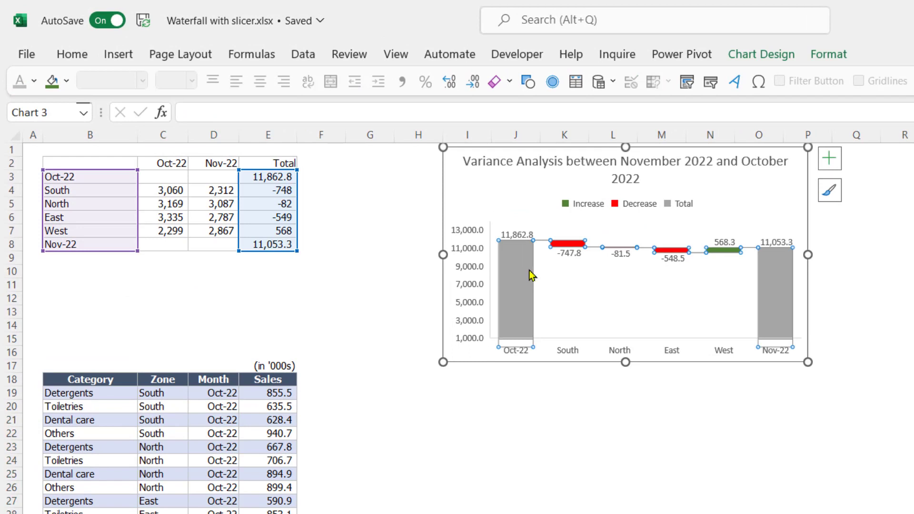
left_click(790, 297)
left_click(637, 397)
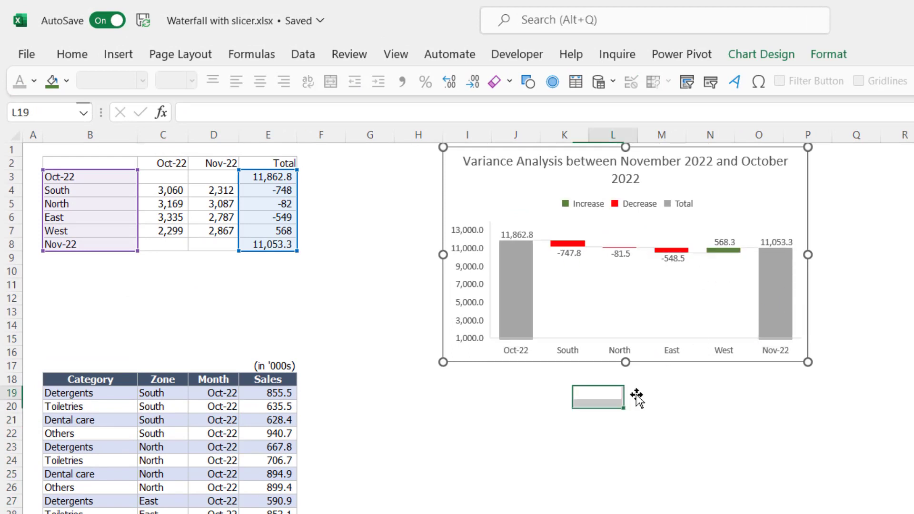
left_click(603, 351)
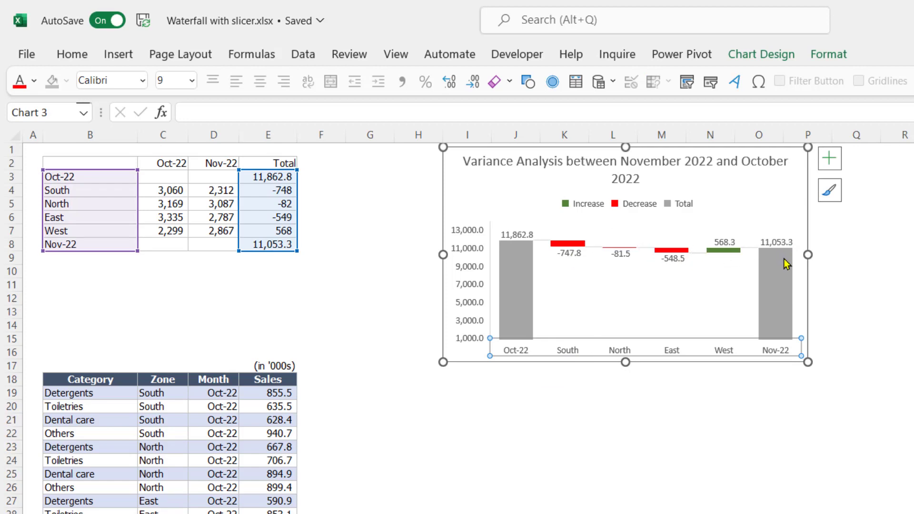
mouse_move(787, 263)
left_click(414, 207)
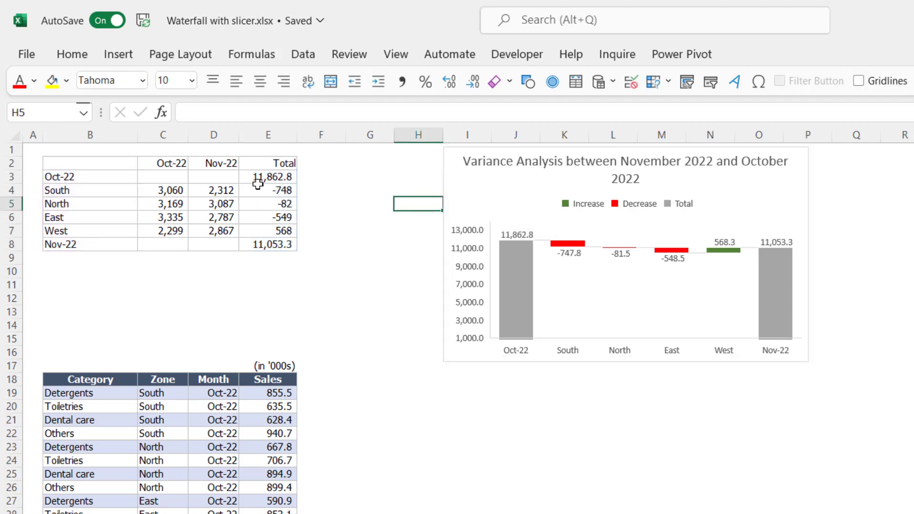
Step: Inspect the SUMIFS formulas behind the Oct-22 and Nov-22 totals in E3 and E8, including their ranges and month criterion
left_click(289, 179)
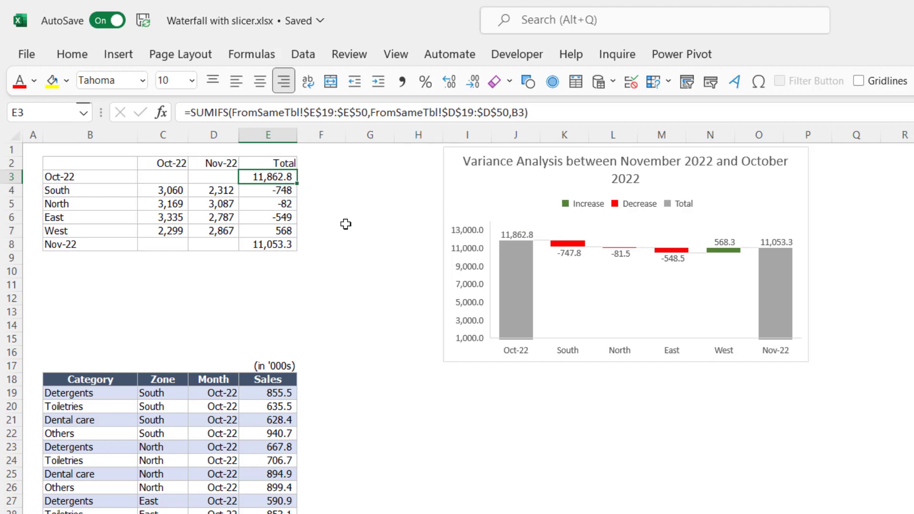
left_click(281, 245, "ctrl")
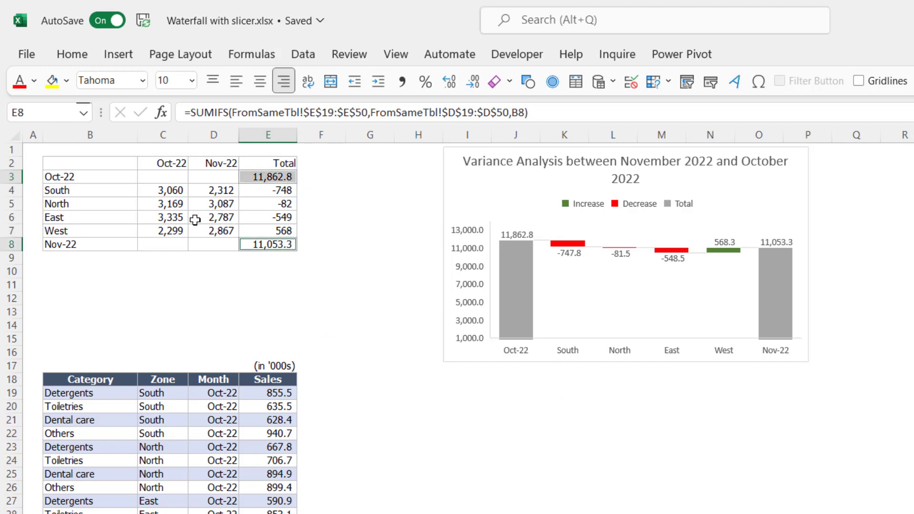
left_click_drag(170, 191, 271, 230)
left_click(267, 178)
key("F2")
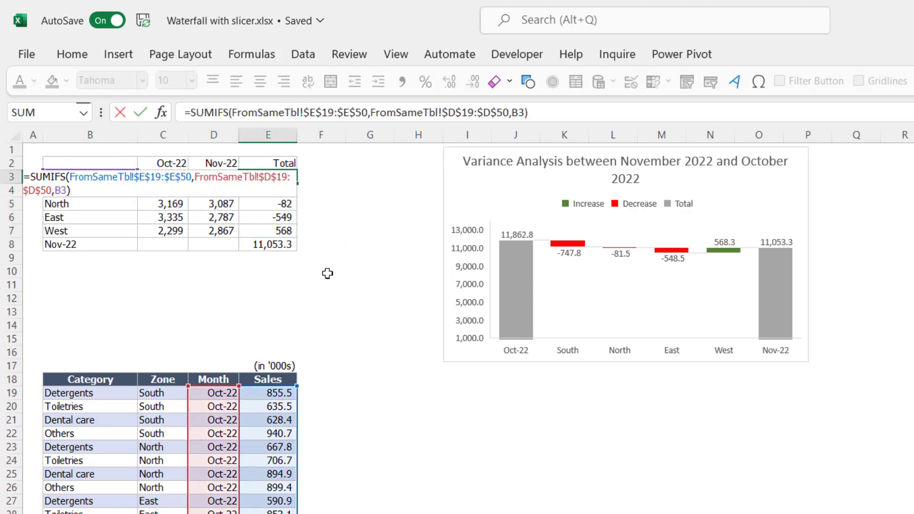
left_click_drag(70, 177, 56, 201)
left_click(70, 190)
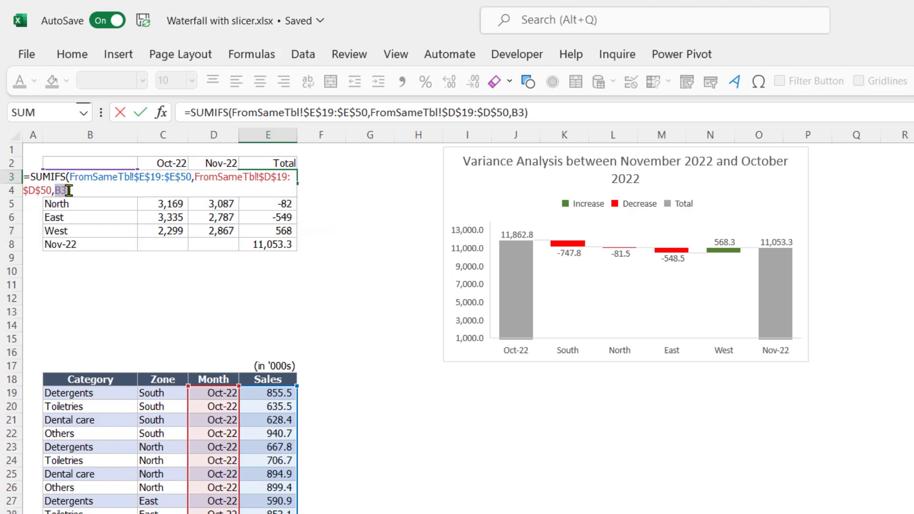
key("ctrl+Return")
left_click(274, 243)
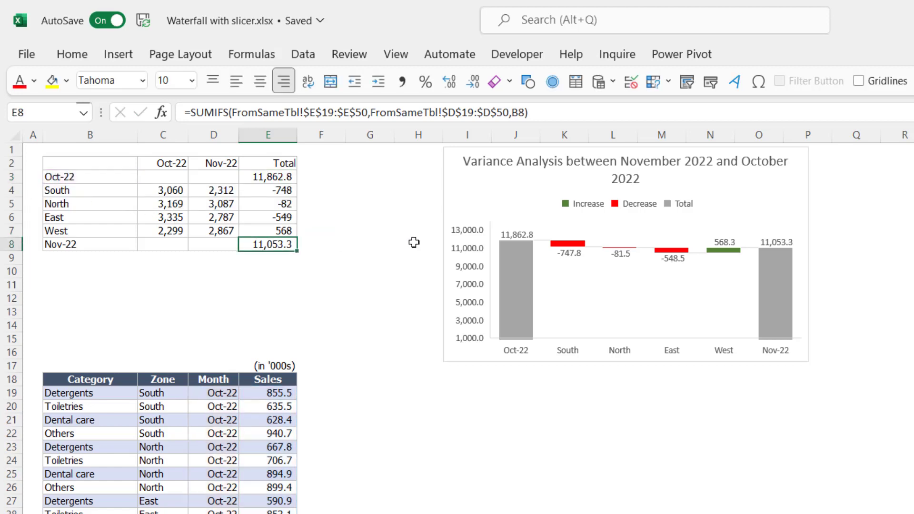
key("F2")
key("Escape")
Step: Inspect the SUMIFS formula in C4, including the month and zone criteria for South's Oct-22 sales
key("Left")
key("Left")
key("Up")
key("Up")
key("Up")
key("Up")
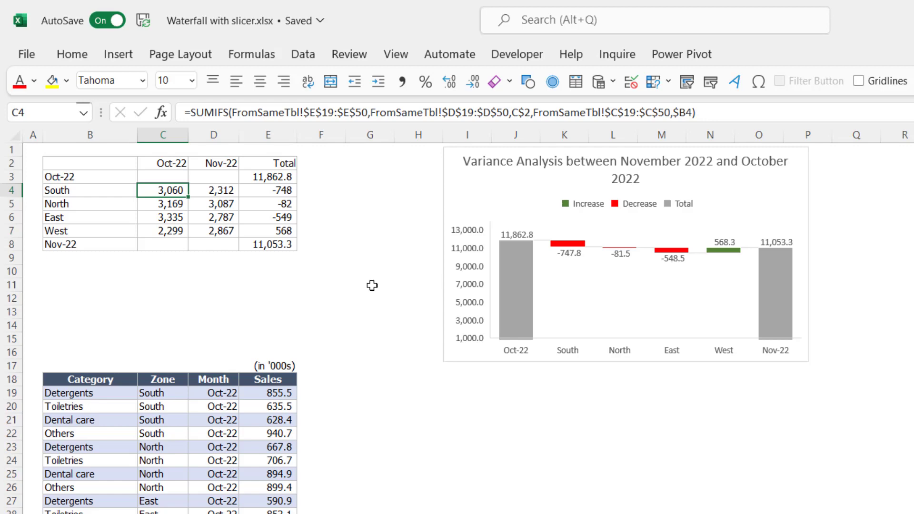
key("F2")
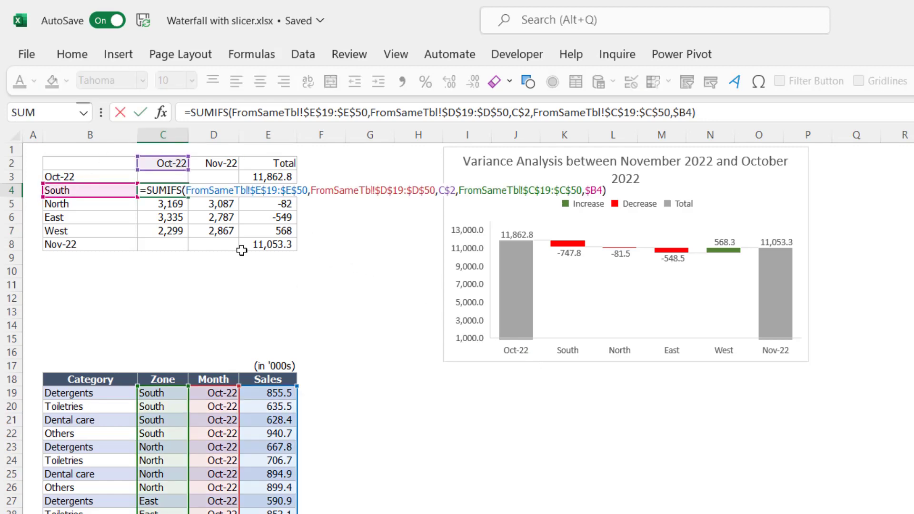
left_click_drag(198, 190, 467, 192)
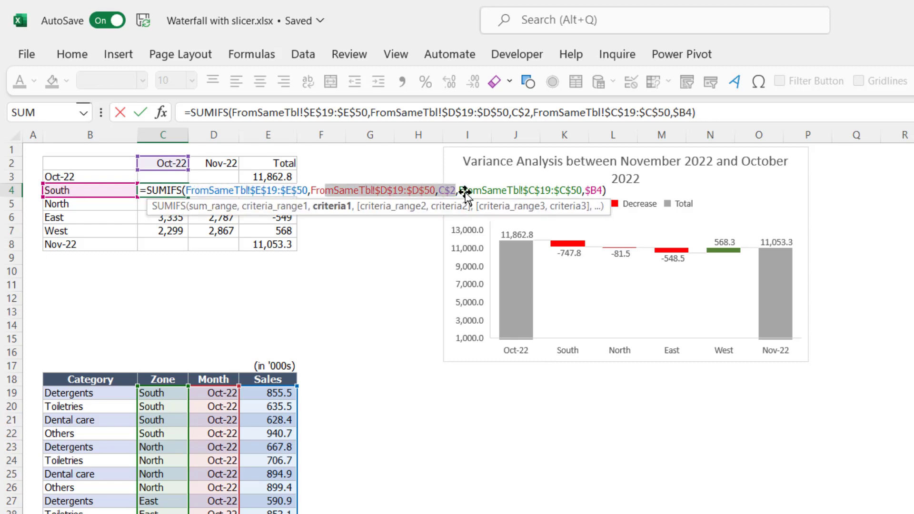
left_click(464, 187)
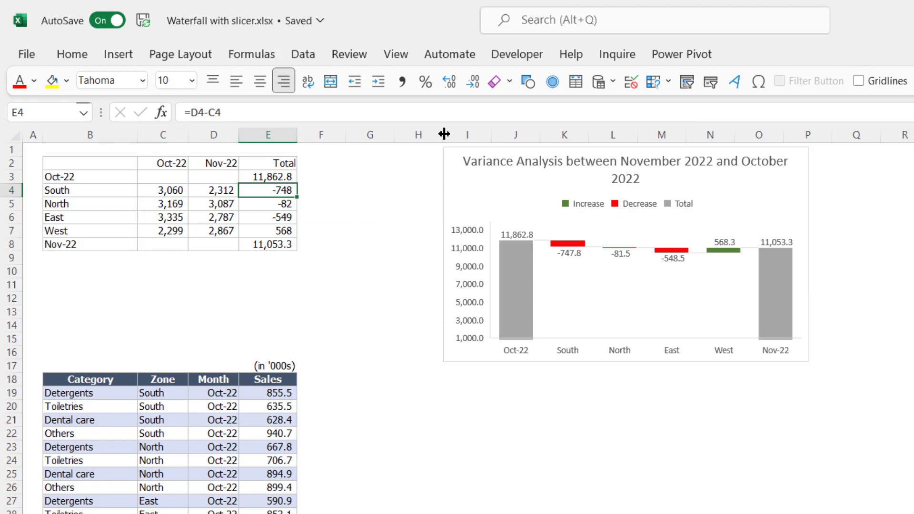
Step: Enter the formula =D4-C4 in E4 for South's variance between the two months
type("=")
key("Left")
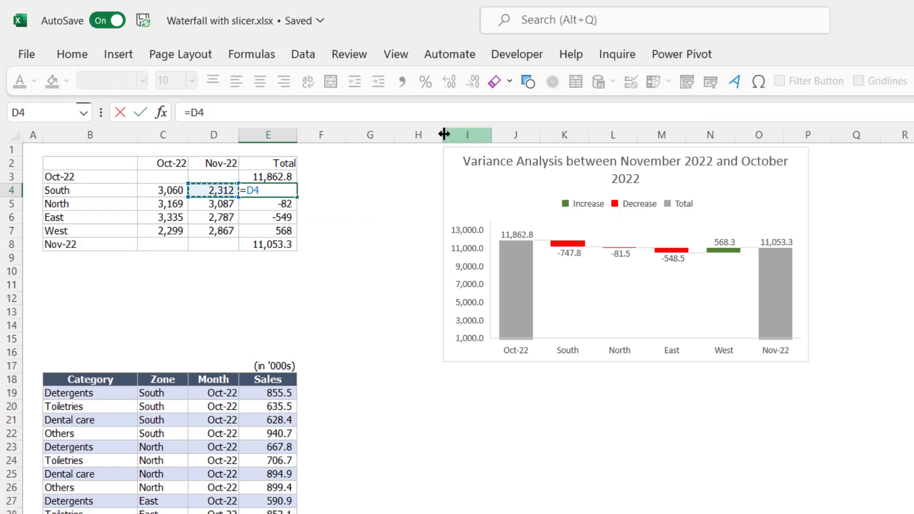
type("-")
key("Left")
key("Left")
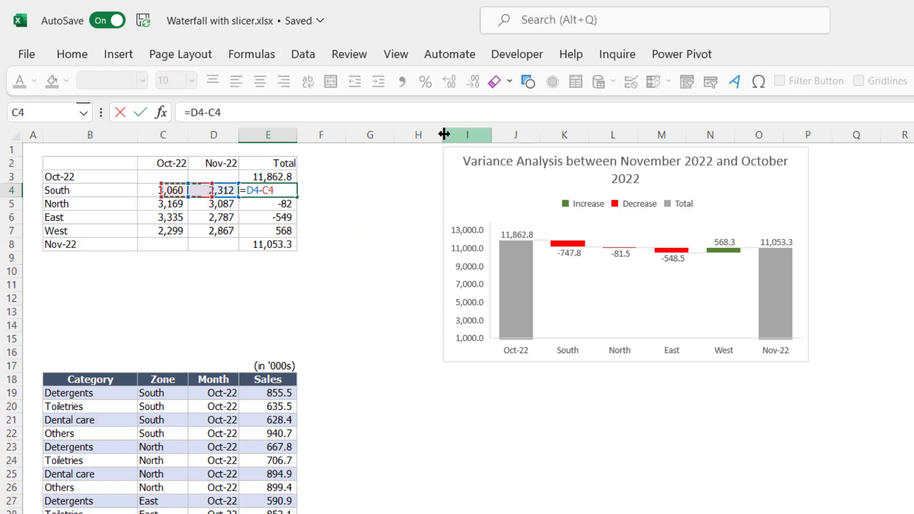
key("Return")
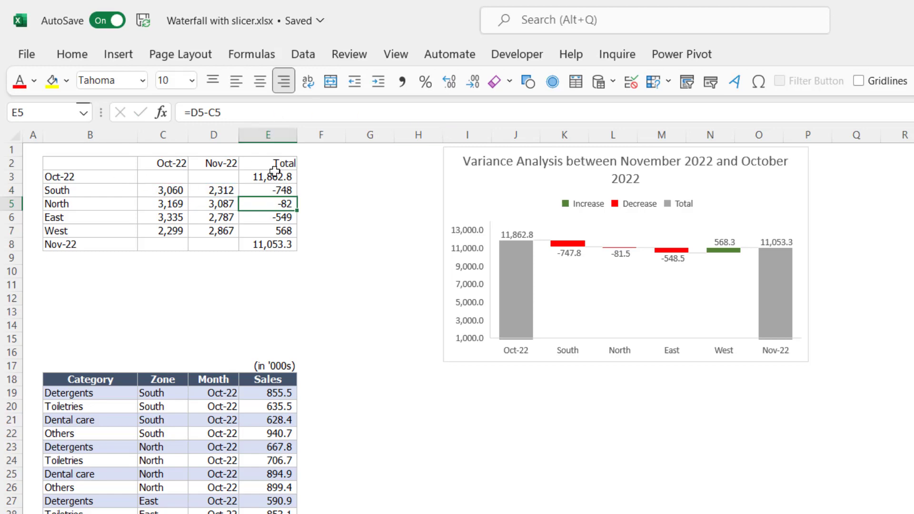
Step: Check the waterfall chart's source ranges: the labels in B3:B8 and the Total values in E3:E8
left_click_drag(273, 177, 252, 253)
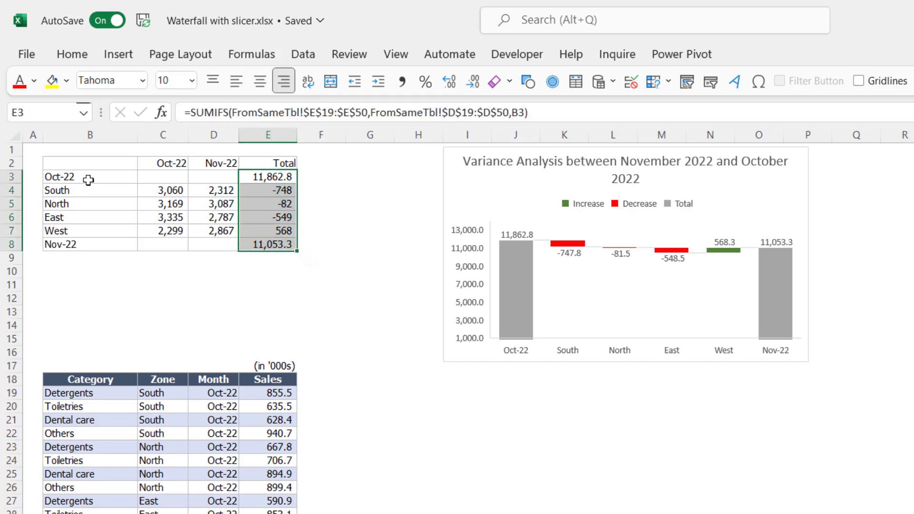
left_click_drag(87, 179, 76, 241)
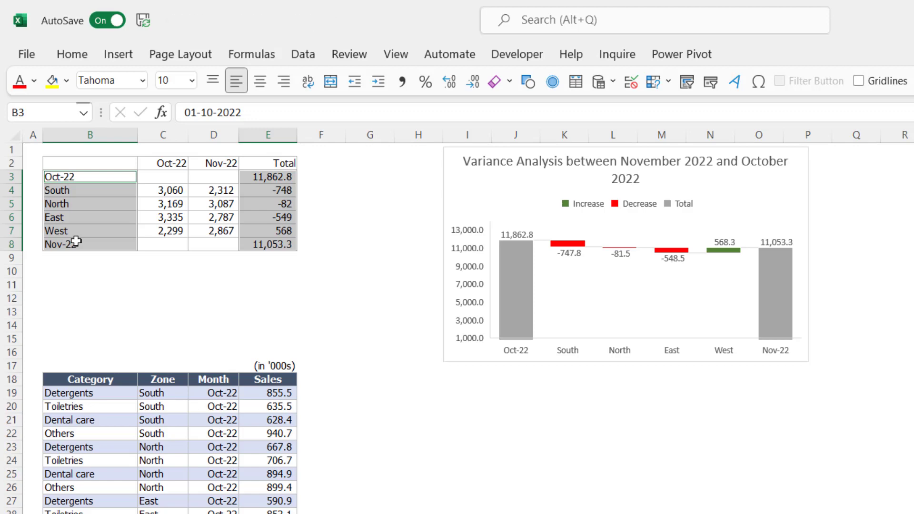
left_click(514, 190)
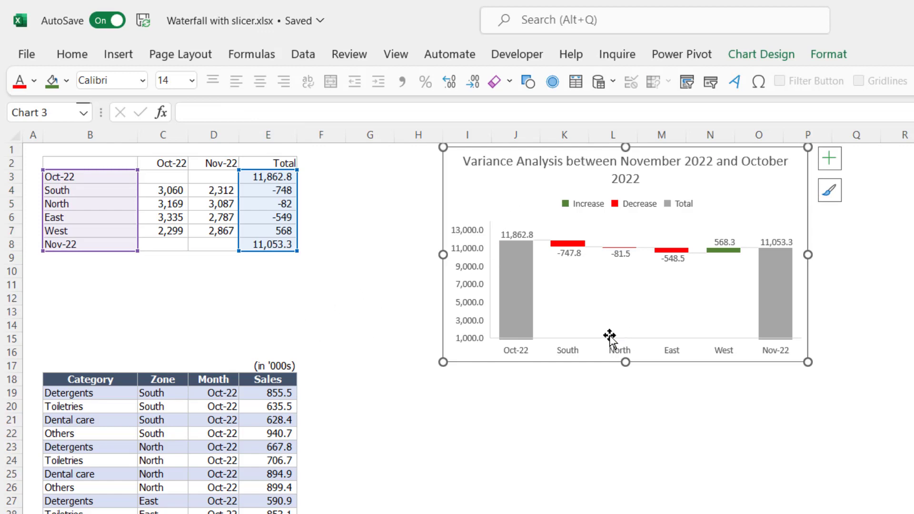
left_click(510, 285)
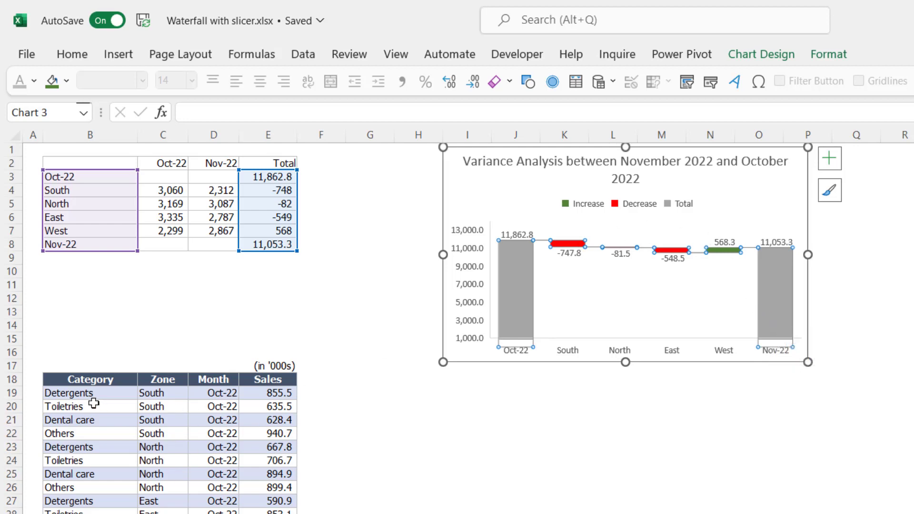
Step: Convert the sales data in B18:E51, from Category to Sales, into an Excel table with headers
left_click_drag(94, 404, 94, 513)
left_click(370, 513)
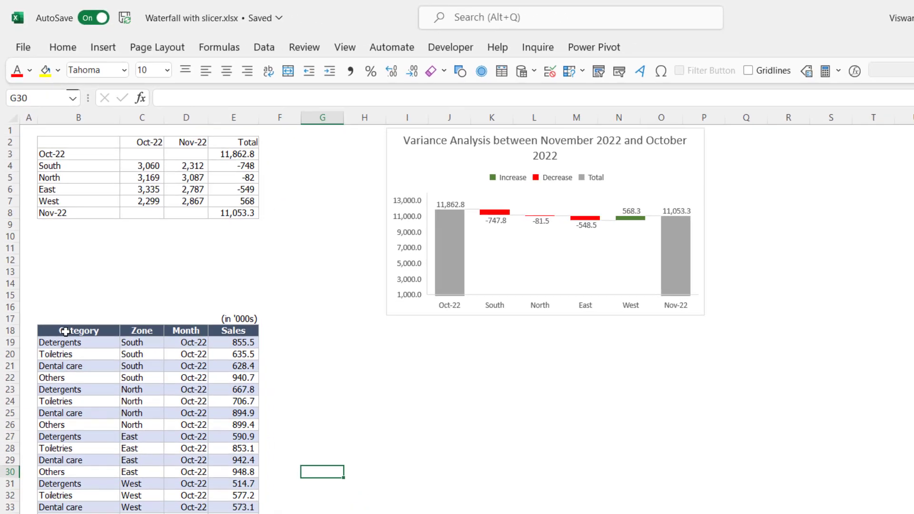
left_click_drag(77, 380, 189, 472)
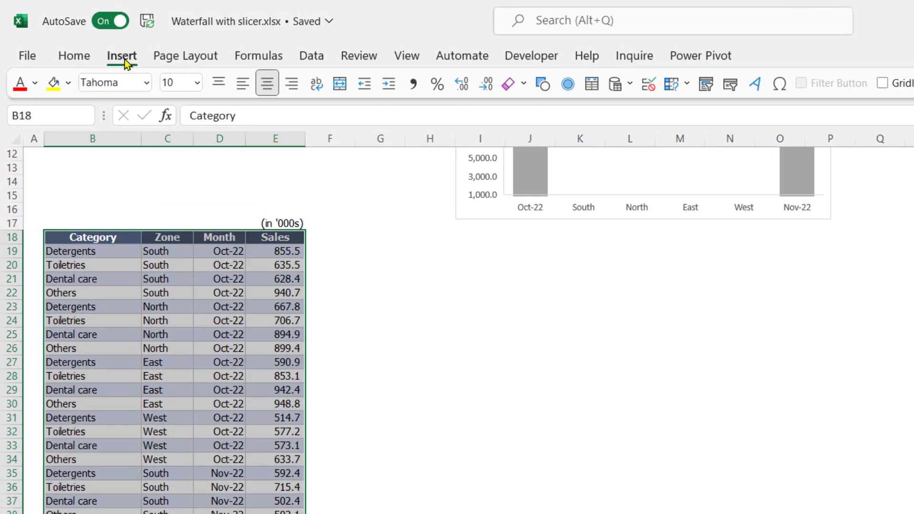
left_click(124, 62)
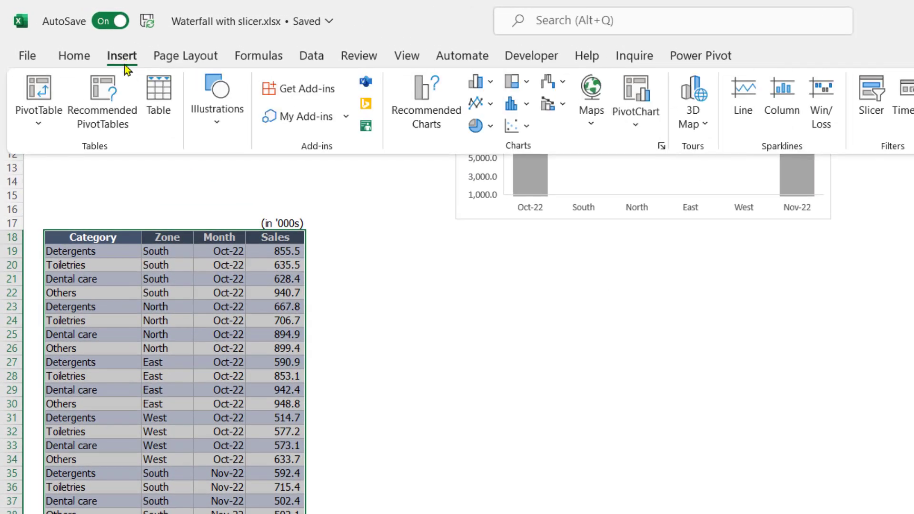
left_click(158, 91)
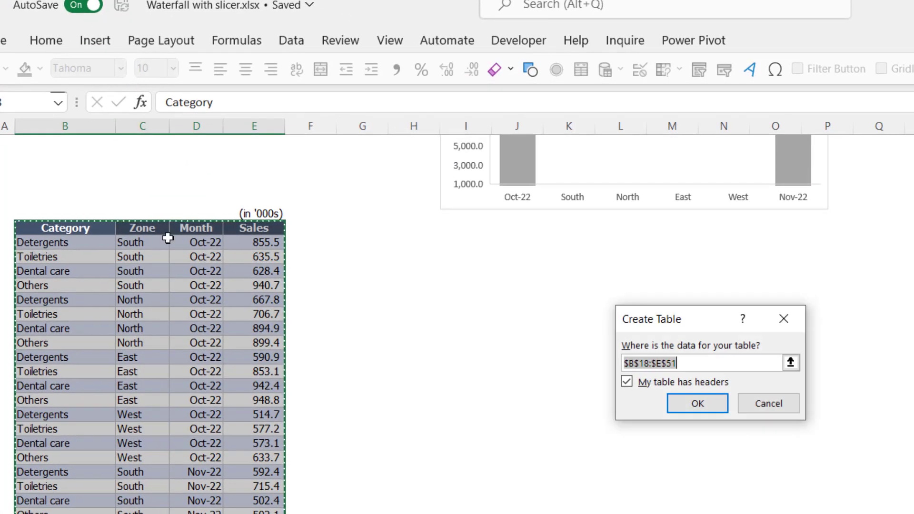
left_click(696, 404)
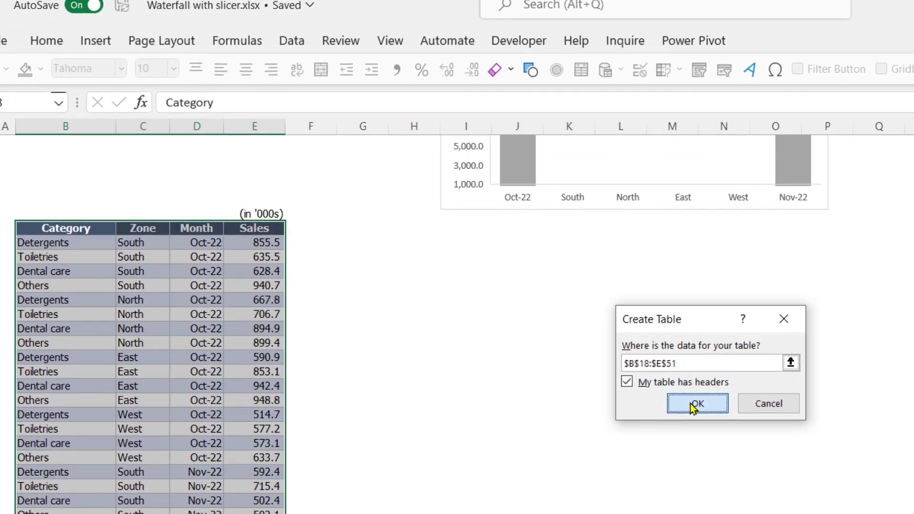
left_click(205, 343)
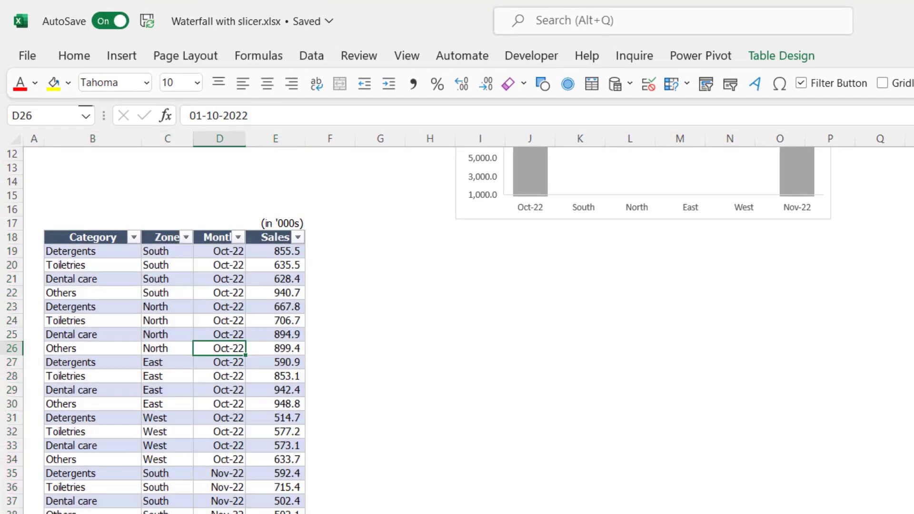
left_click(275, 513)
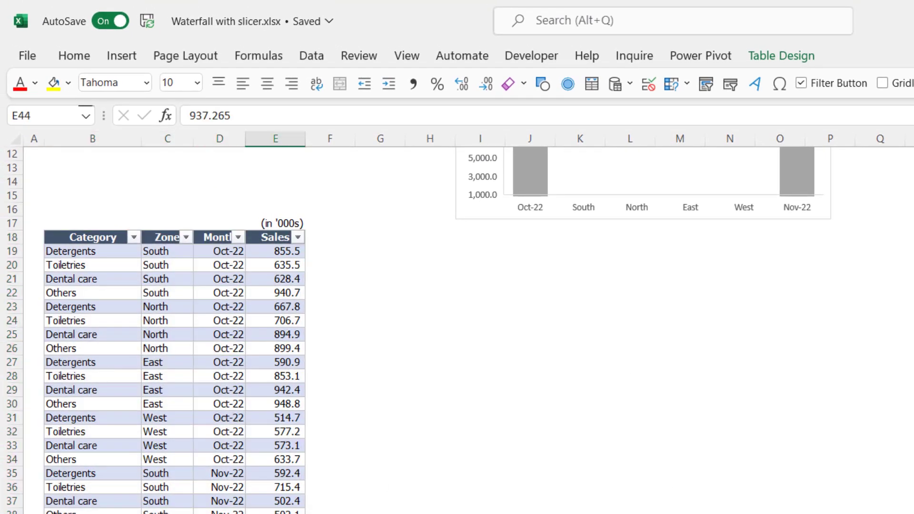
scroll(458, 334, "up", 4)
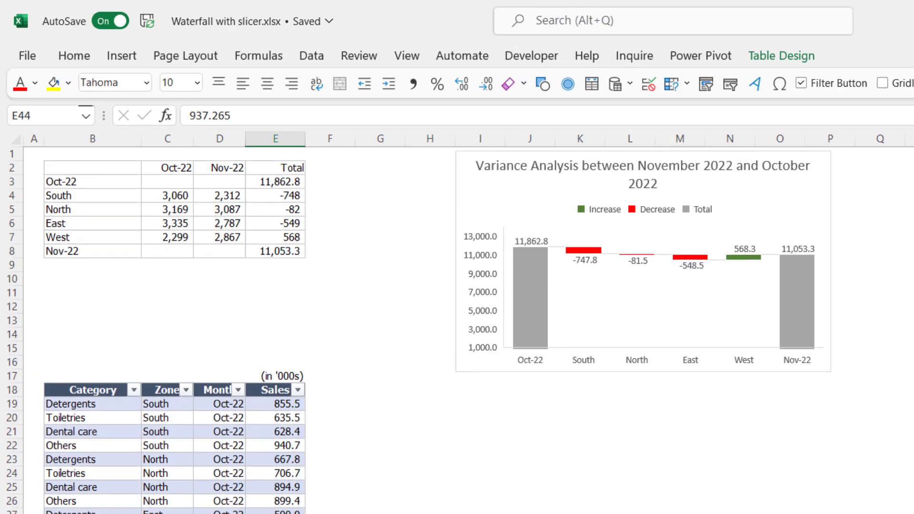
Step: Insert a slicer for the Category field of the sales table
left_click(135, 451)
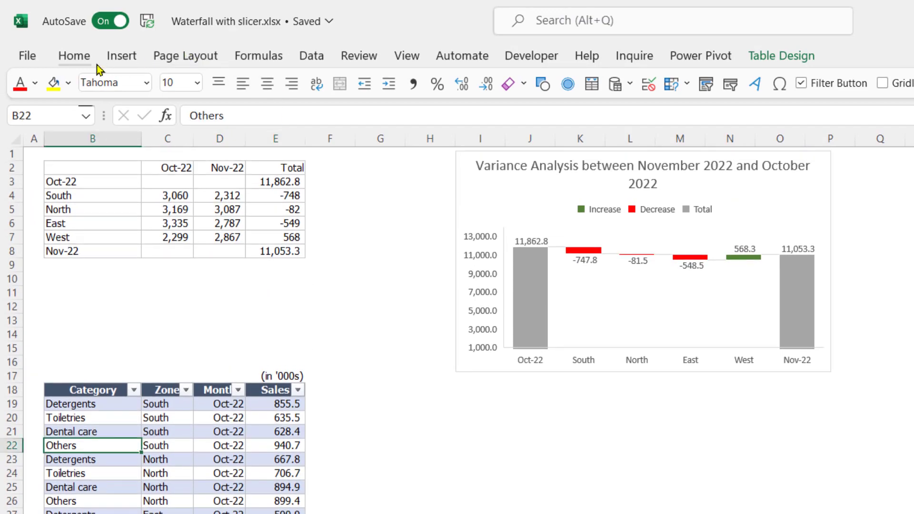
left_click(120, 57)
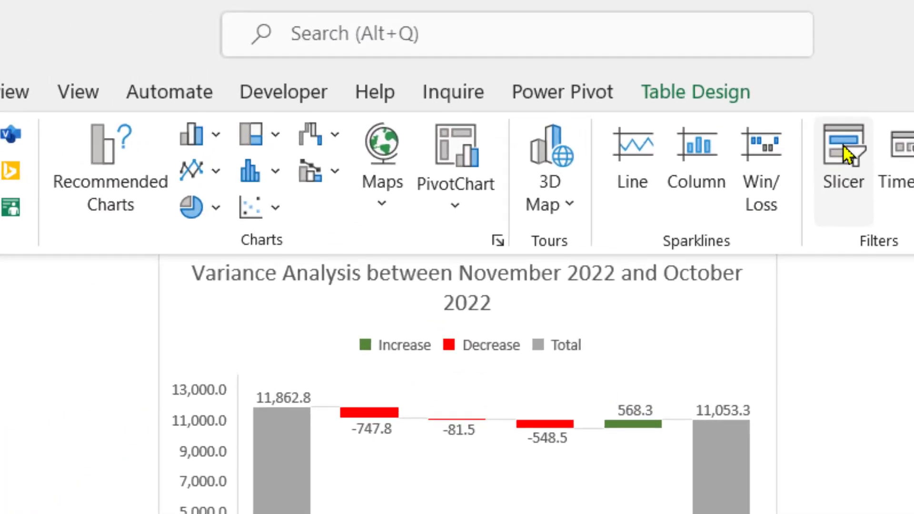
left_click(871, 88)
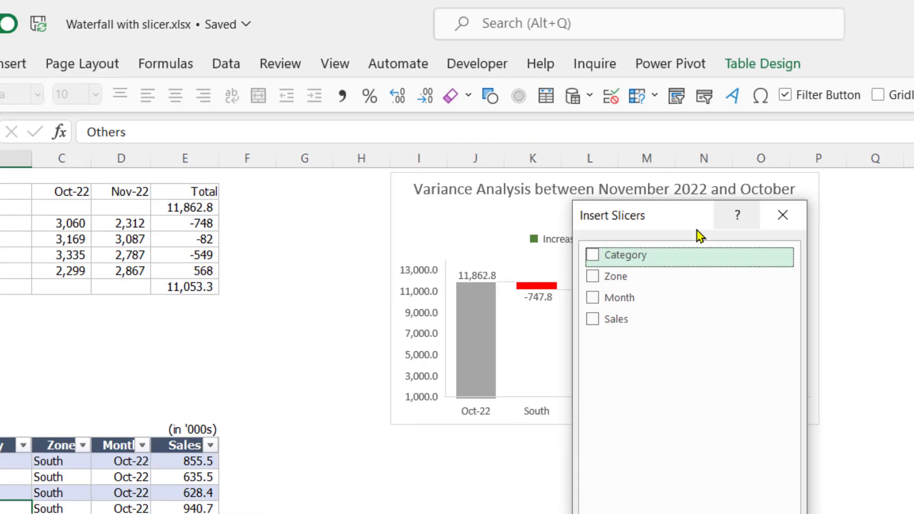
left_click(599, 251)
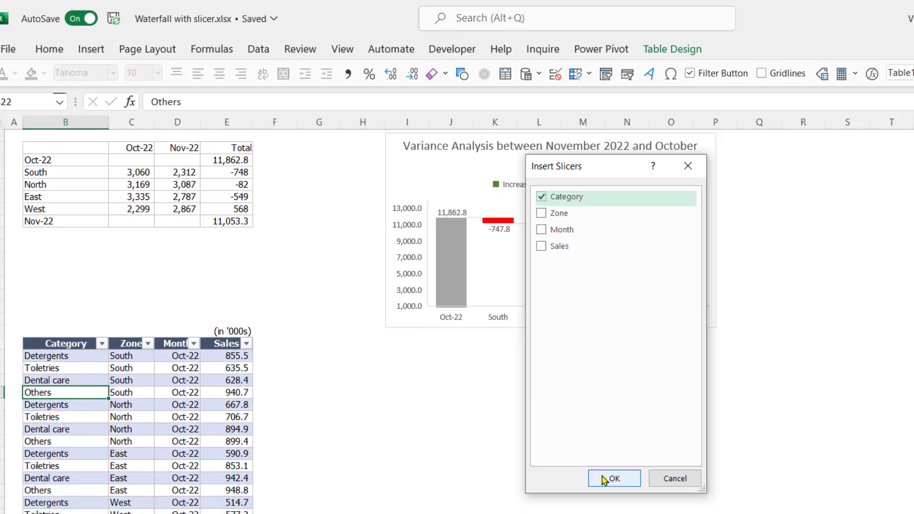
left_click(609, 478)
Step: Shrink the Category slicer to fit its four items and place it between the summary table and the waterfall chart
left_click_drag(635, 361, 595, 362)
left_click_drag(560, 449, 606, 382)
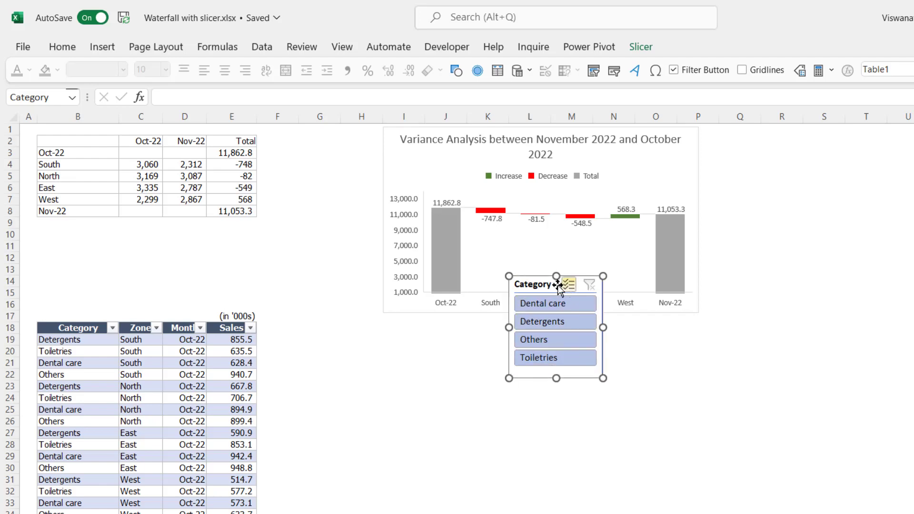
left_click_drag(558, 281, 324, 134)
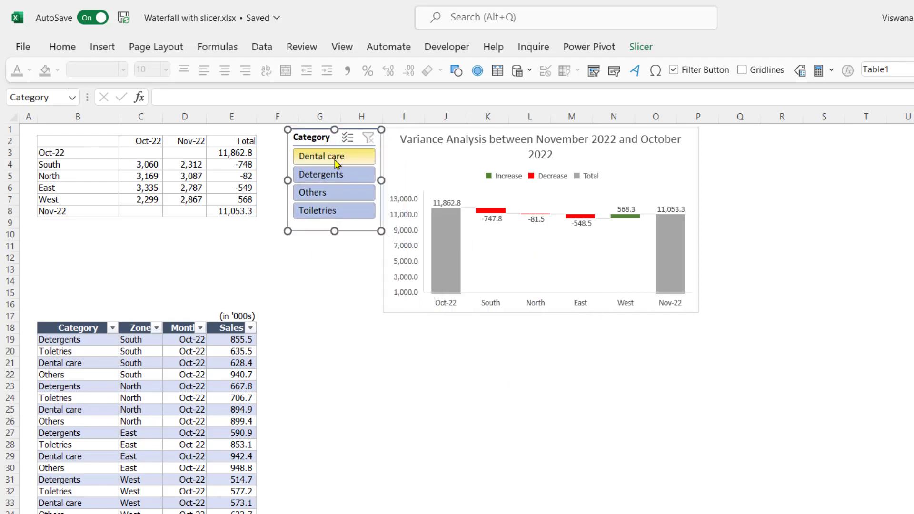
Step: Test the slicer with Dental care, clear the filter, and check the chart's source totals in E3:E8
left_click(336, 161)
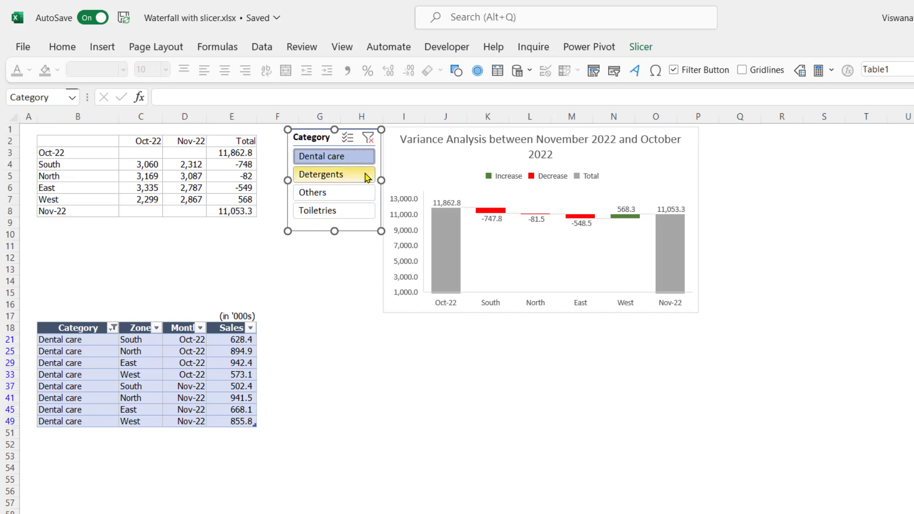
left_click(368, 138)
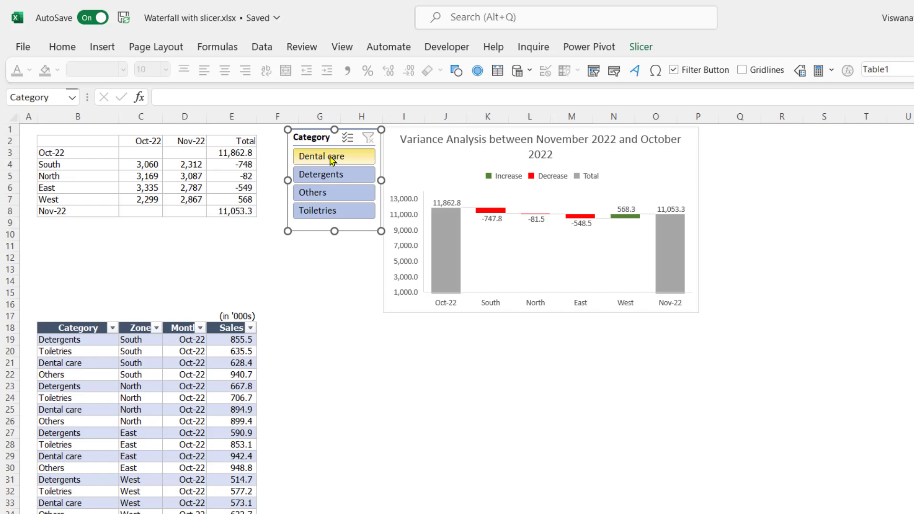
left_click_drag(234, 152, 236, 212)
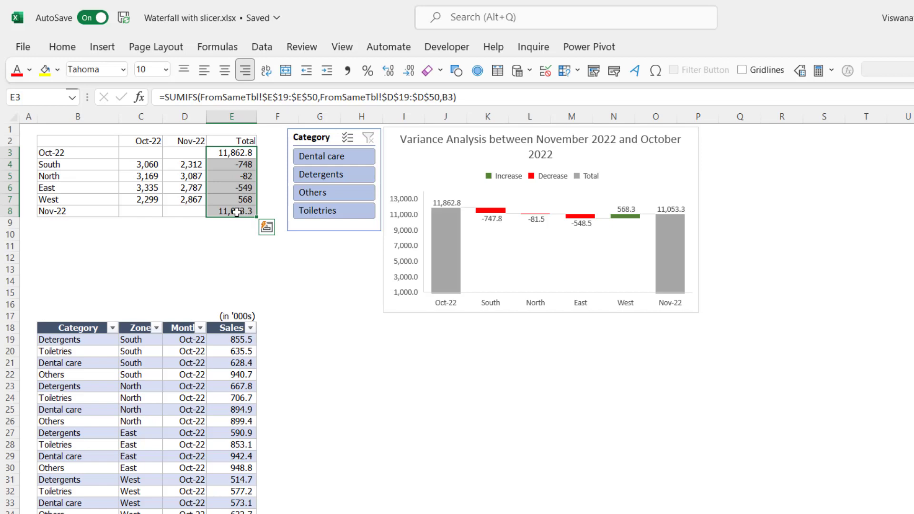
Step: Widen column F slightly and add a table column headed "Is Visible" in F18
left_click(285, 331)
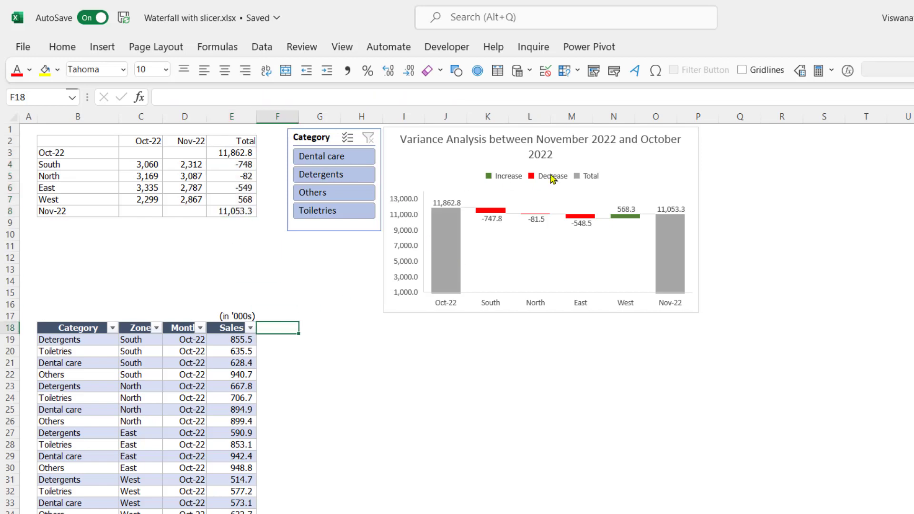
left_click_drag(299, 119, 304, 122)
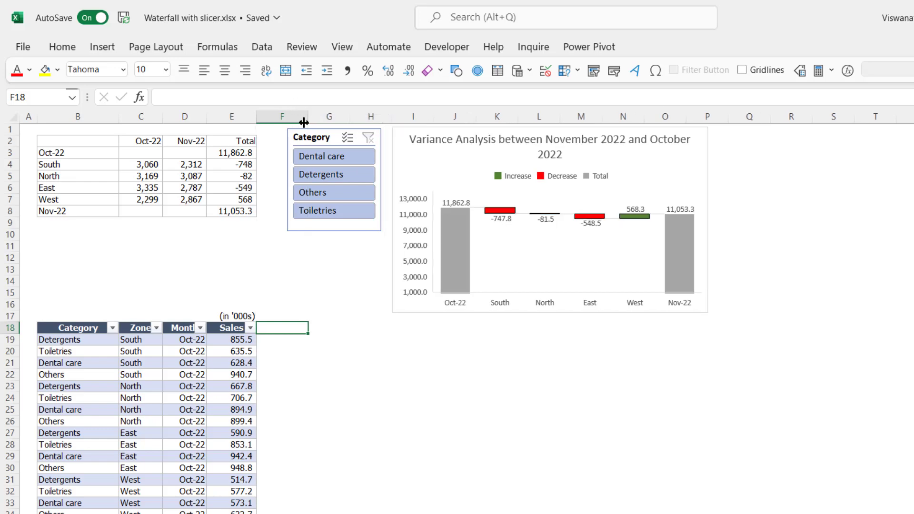
type("Is Visible")
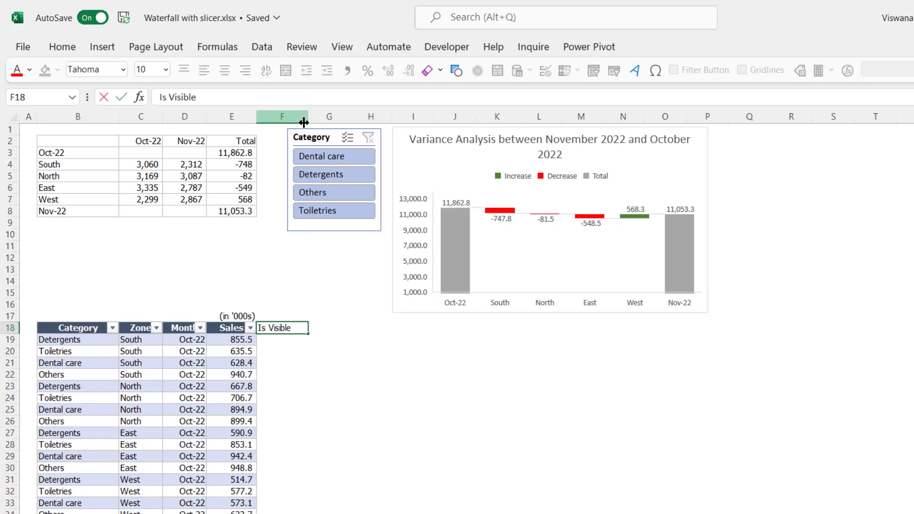
key("Return")
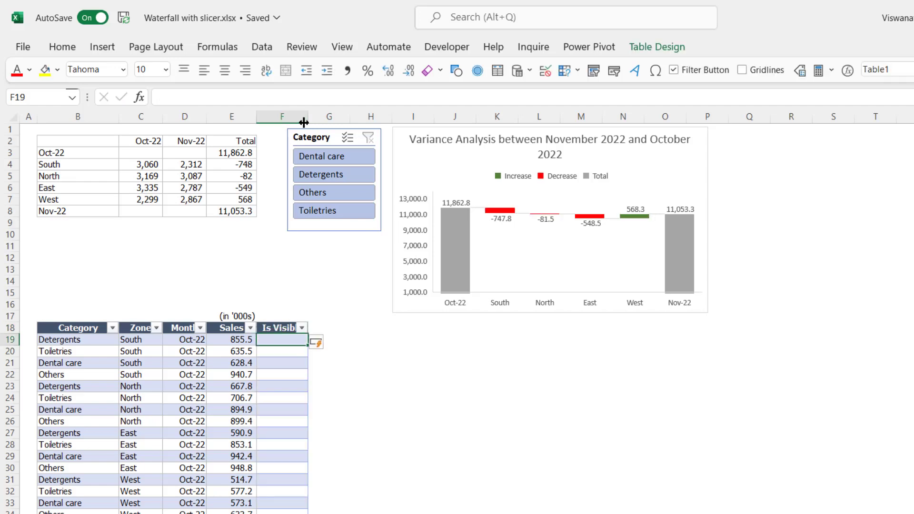
type("=Su")
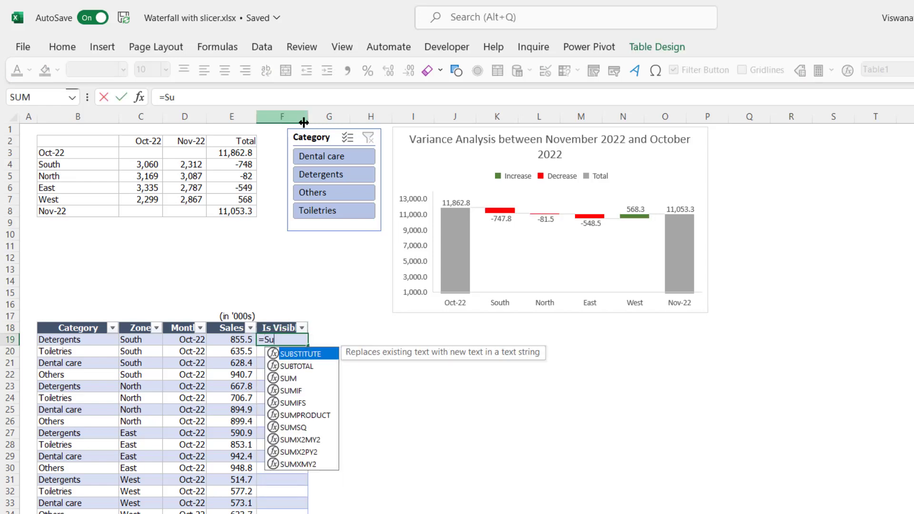
type("btot")
key("Tab")
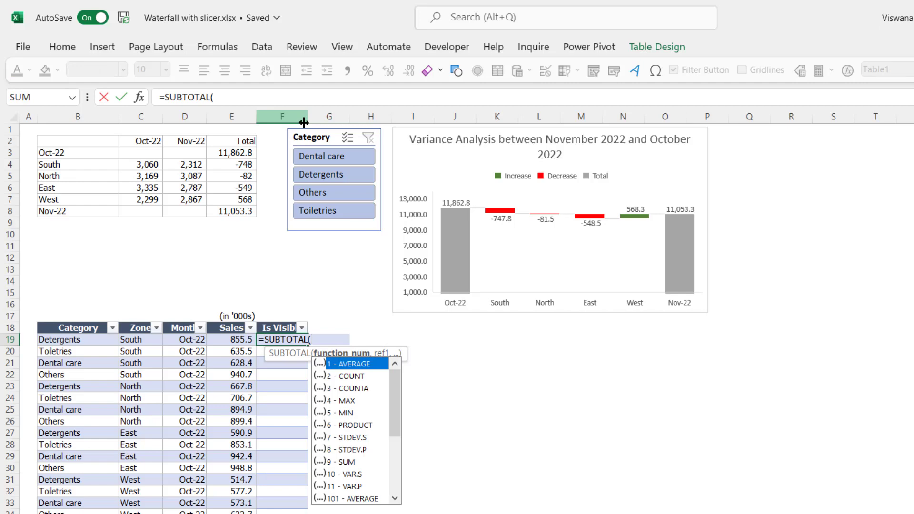
type("3,")
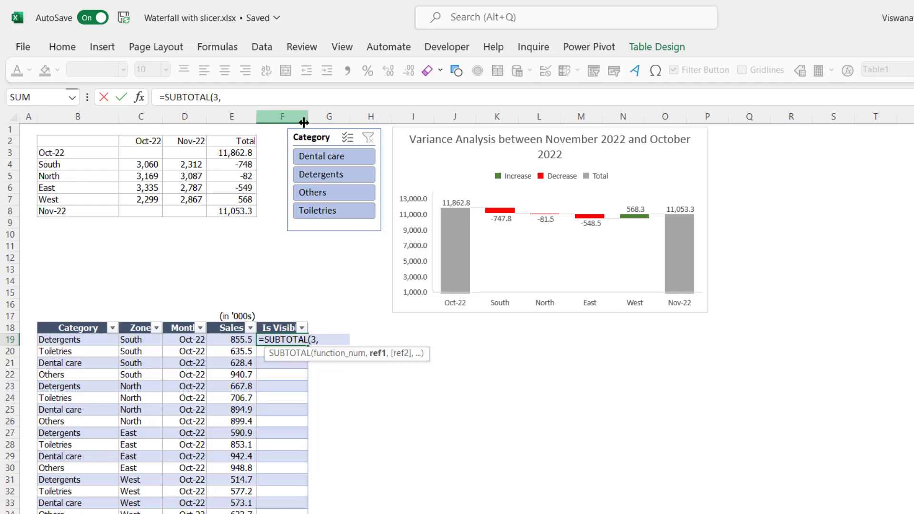
key("Left")
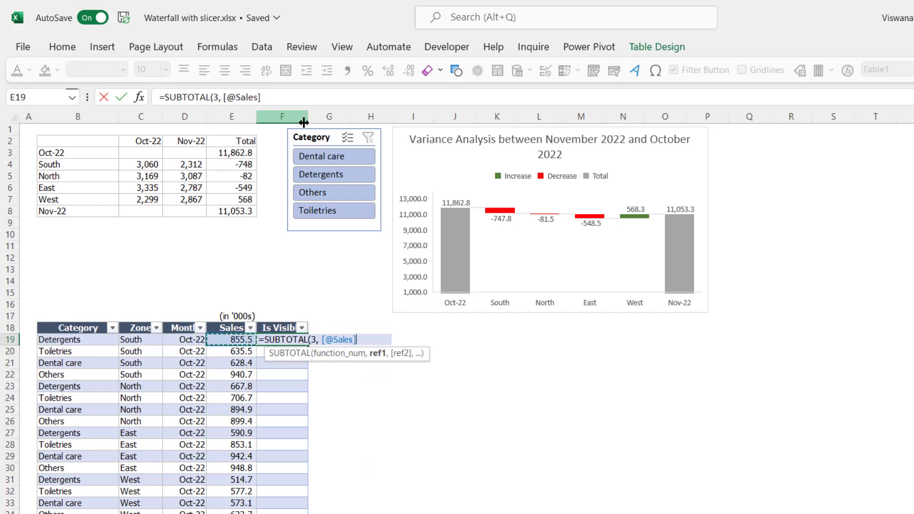
type(")")
key("Return")
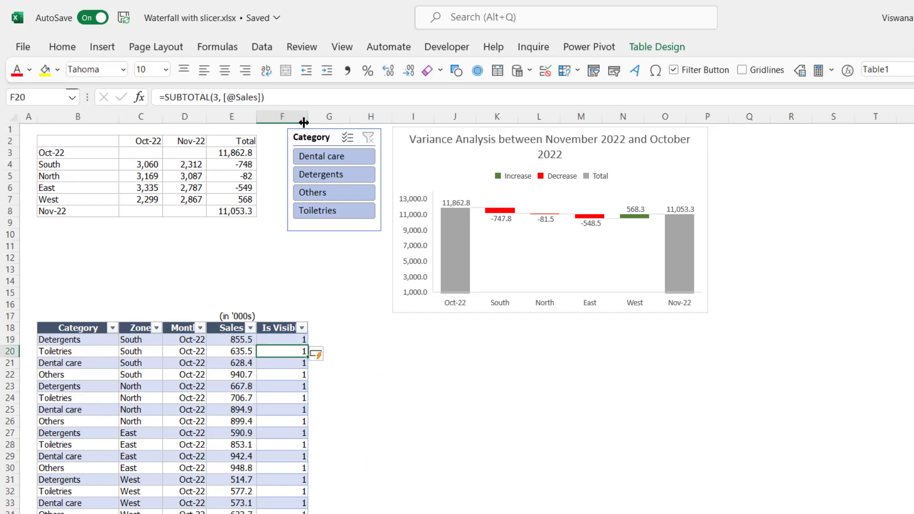
Step: Inspect the SUBTOTAL formula down the Is Visible column and test it with the Dental care filter, clearing the filter again
left_click(290, 421)
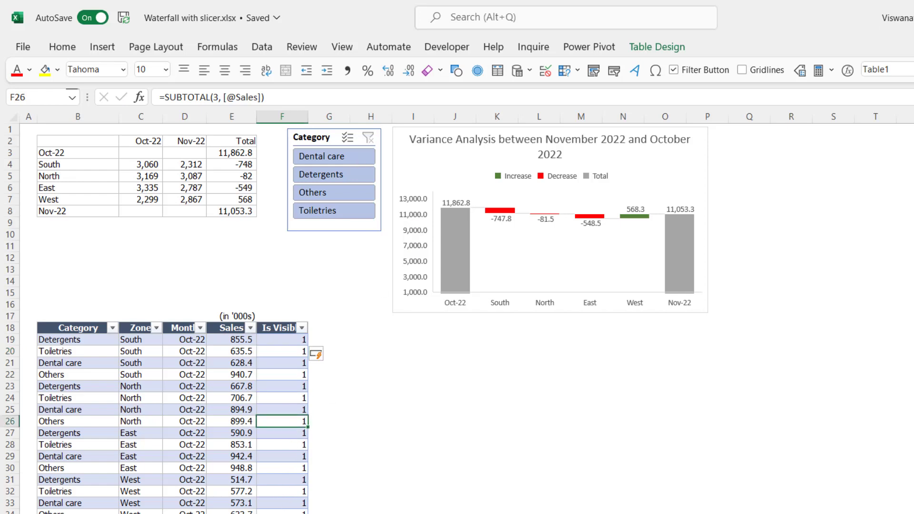
scroll(286, 460, "down", 3)
scroll(284, 468, "up", 3)
left_click(285, 350)
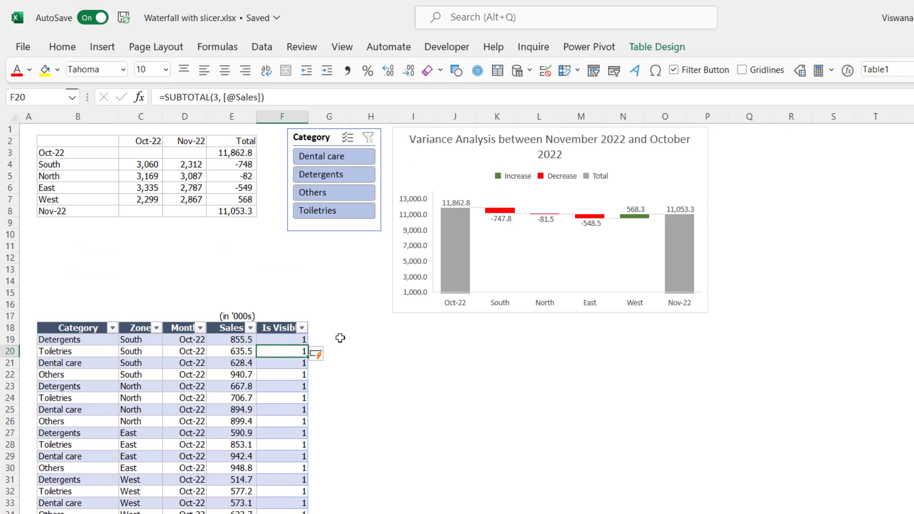
key("F2")
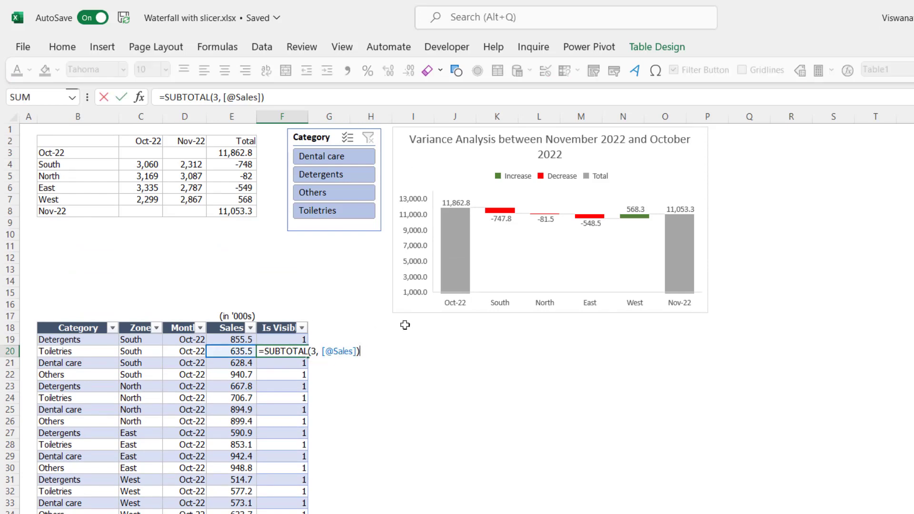
key("Escape")
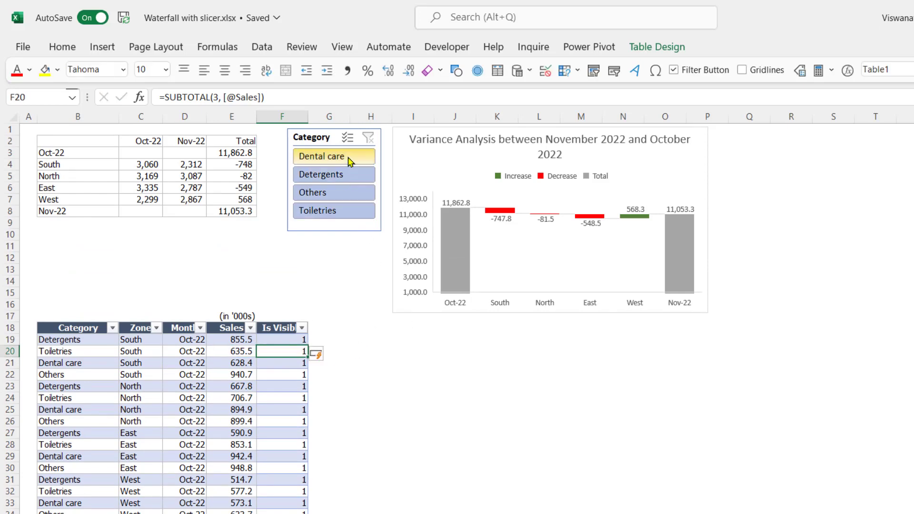
left_click(350, 162)
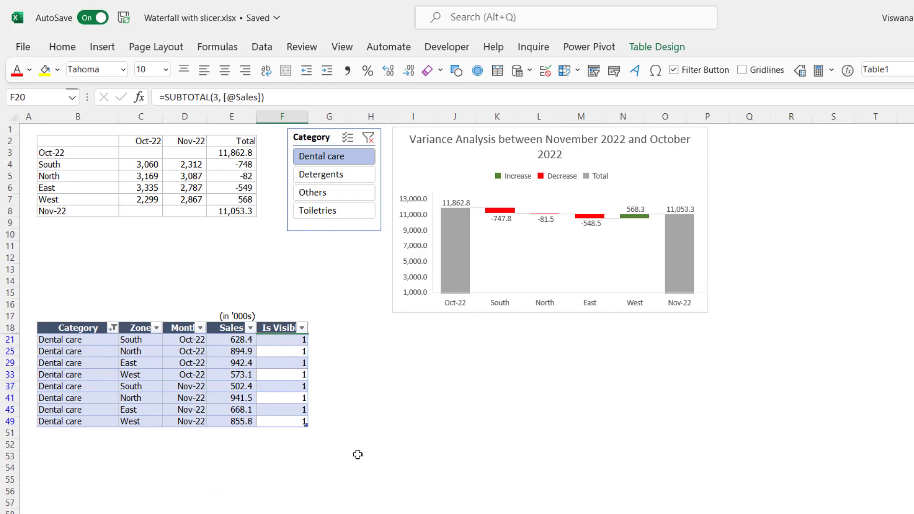
left_click(368, 137)
Step: Extend the SUMIFS formula in E3 with the criteria range Table1[Is Visible] and the criterion 1
left_click(228, 153)
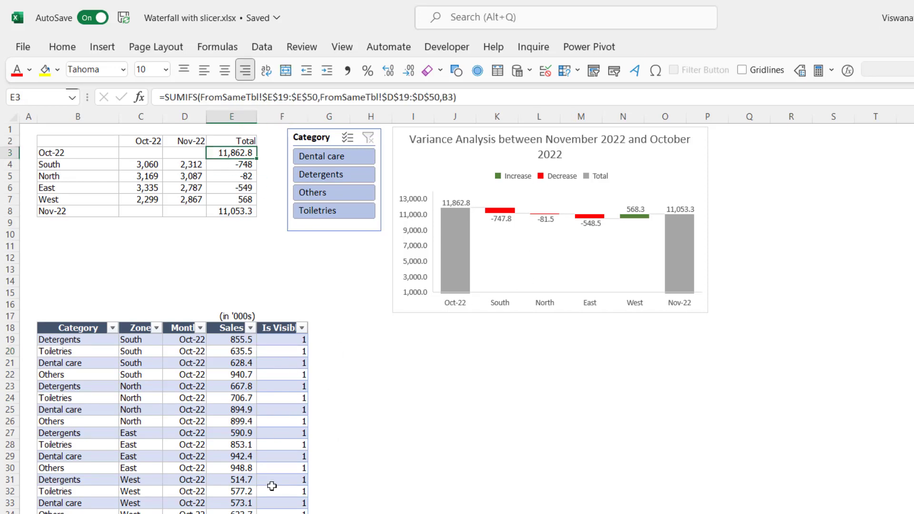
key("F2")
key("Left")
type(",")
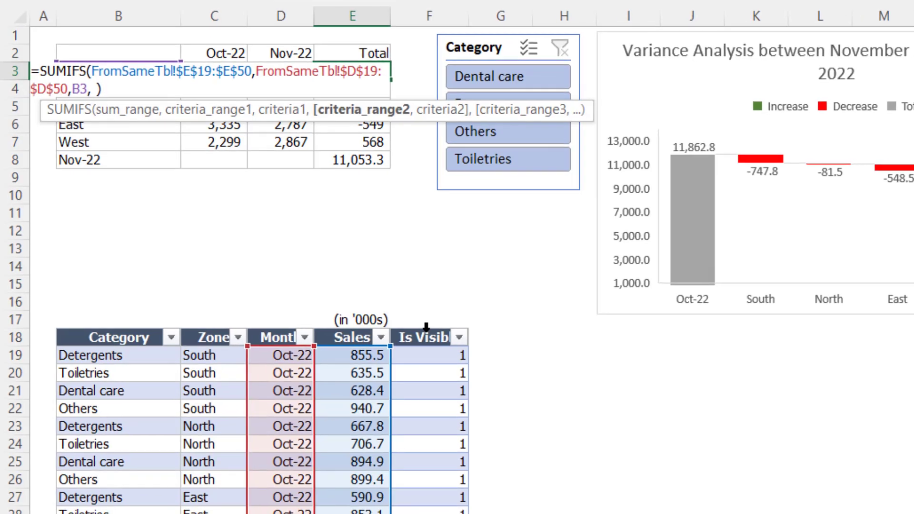
left_click(279, 324)
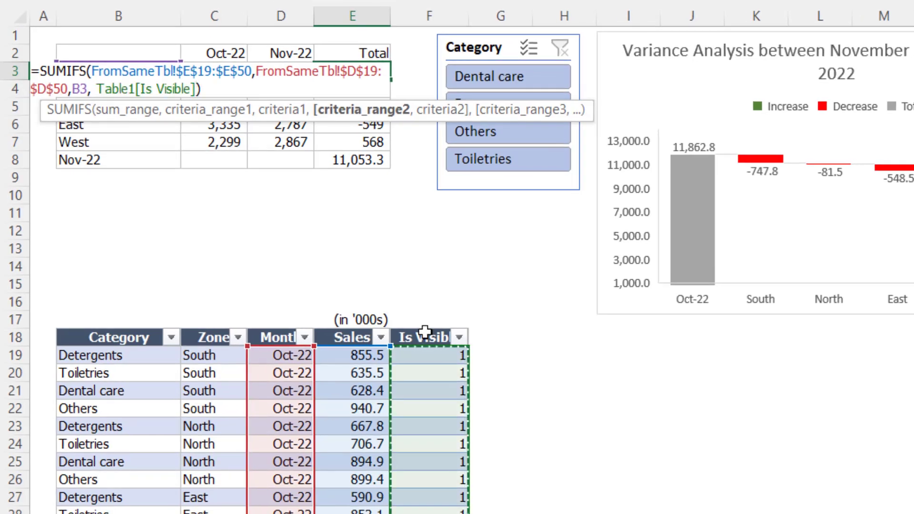
type(", ")
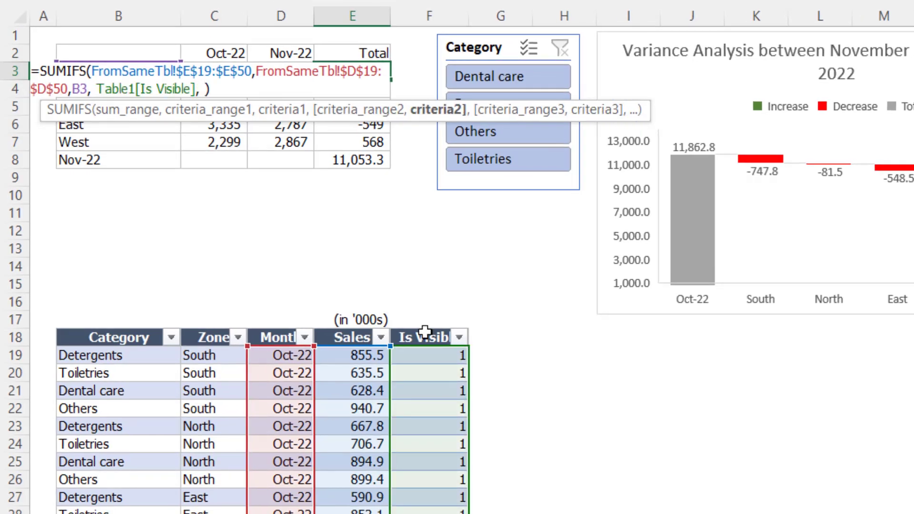
type("1")
Step: Break the SUMIFS formula in E3 into separate lines before each criteria range and commit it
left_click(253, 71)
key("alt+Return")
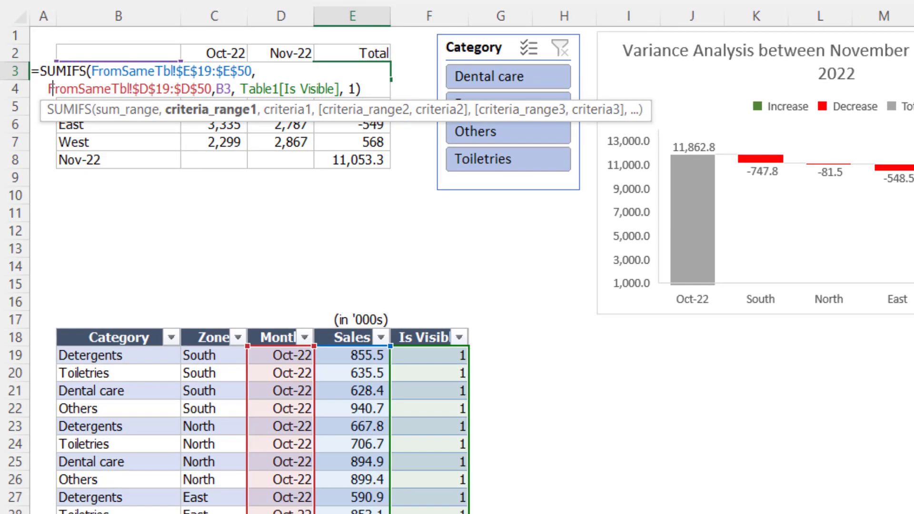
left_click(280, 88)
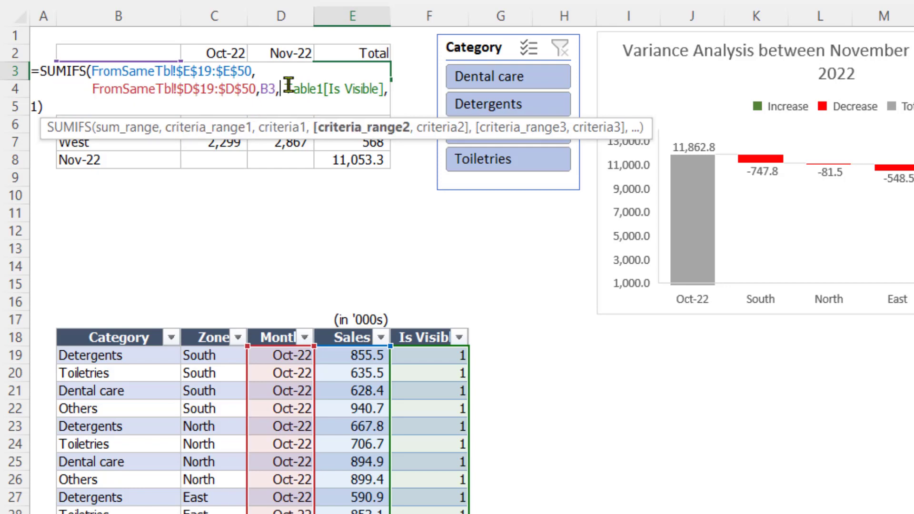
key("alt+Return")
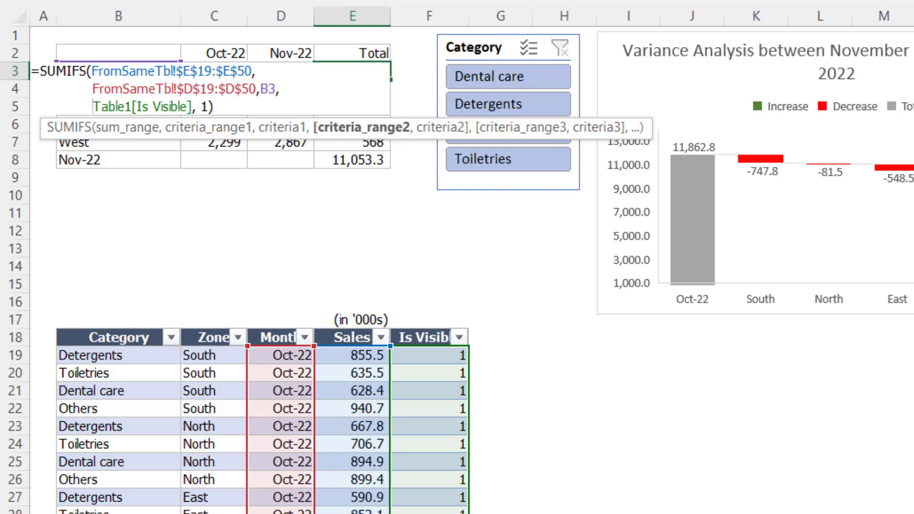
key("ctrl+Return")
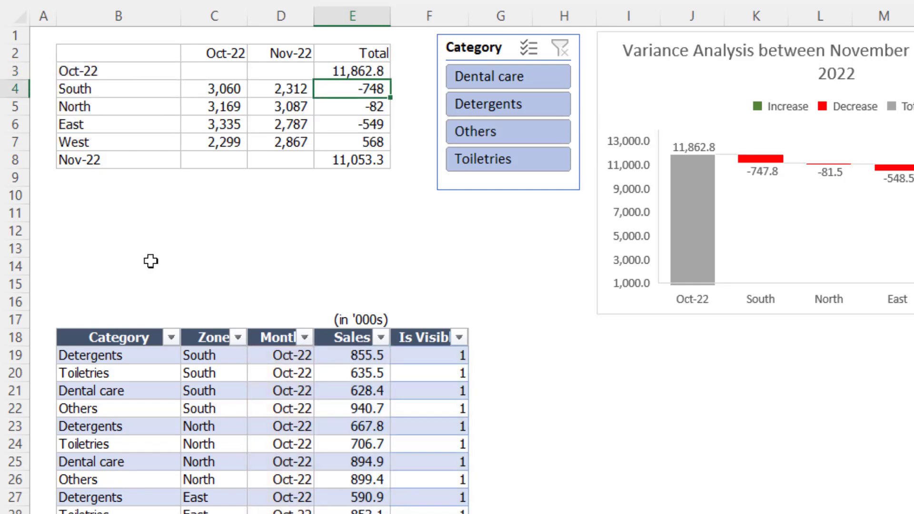
Step: Copy the Table1[Is Visible], 1 criterion from E3 into the SUMIFS formula in E8
key("F2")
key("Left")
key("shift+Home")
key("ctrl+c")
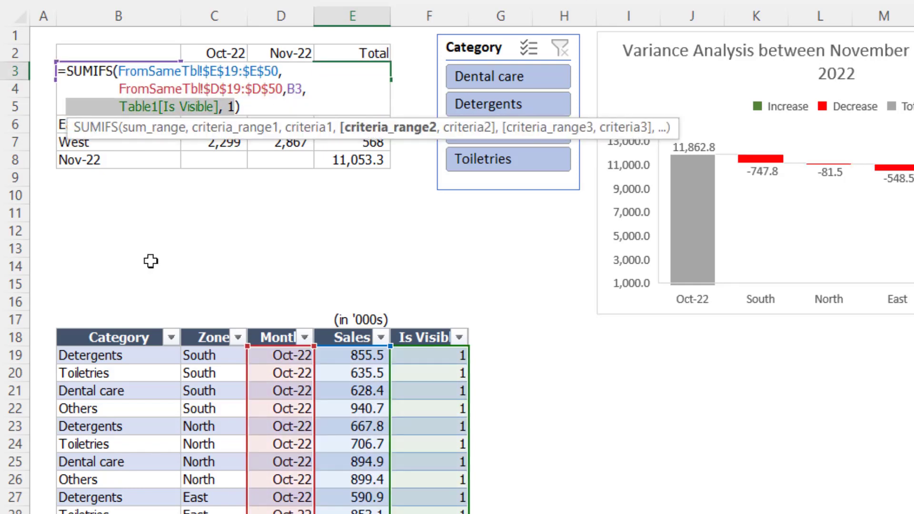
key("shift+Right")
key("shift+Right")
key("shift+Right")
key("shift+Right")
key("shift+Right")
key("shift+Right")
key("shift+Right")
key("shift+Right")
key("shift+Right")
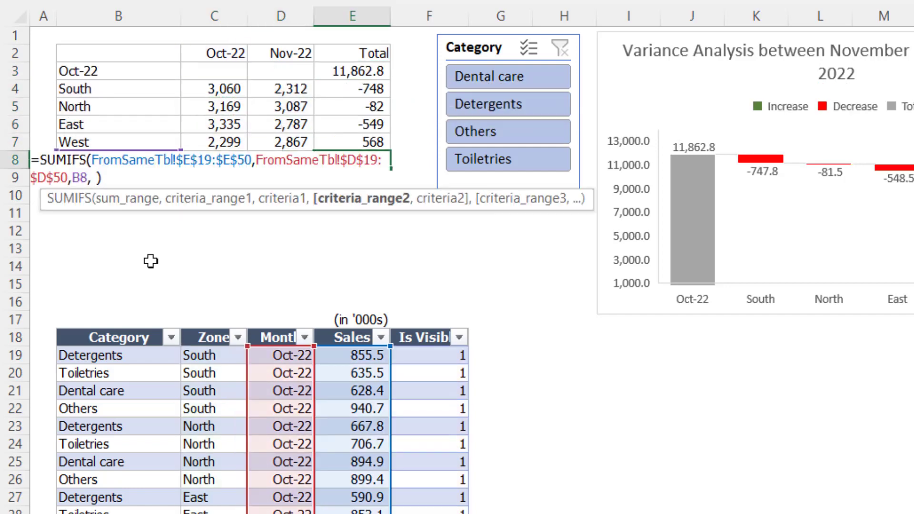
key("ctrl+v")
key("ctrl+Return")
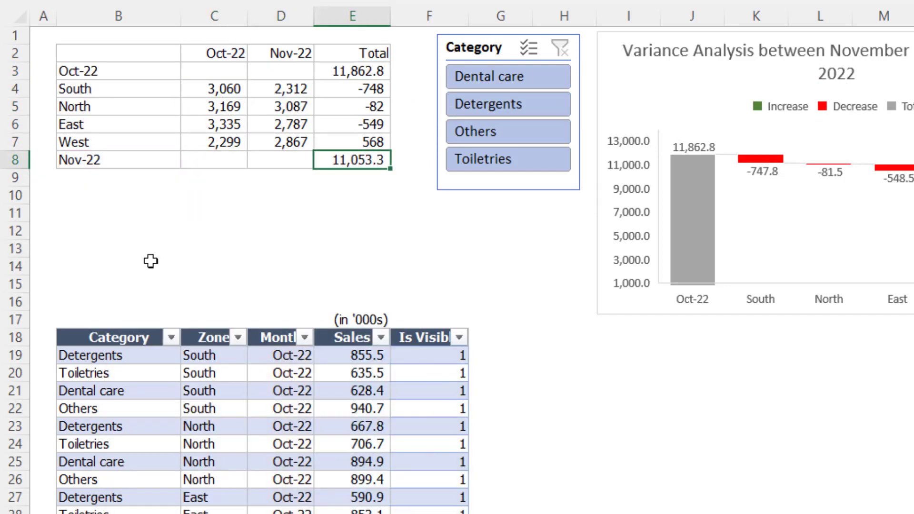
key("F2")
key("Escape")
left_click(309, 253)
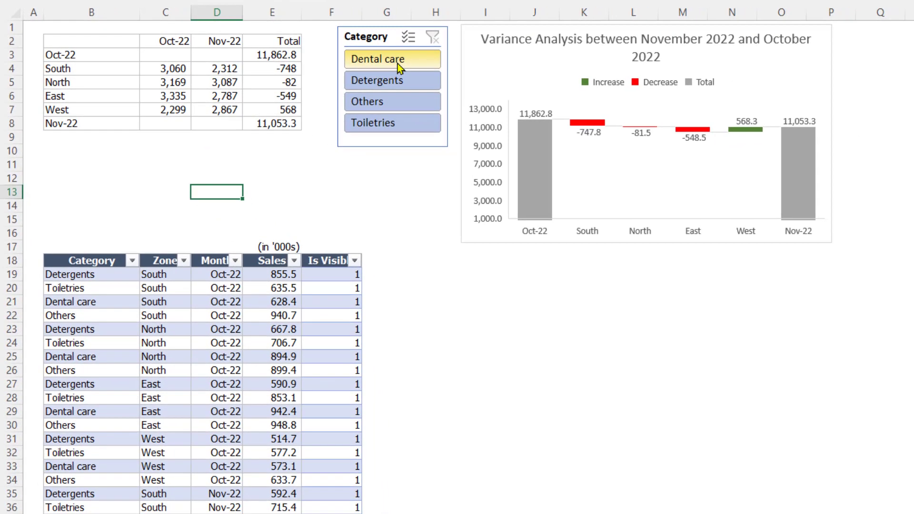
Step: Test the slicer with Dental care, Detergents, Others and Toiletries, checking the chart's source totals, and clear the filter
left_click(399, 68)
left_click_drag(334, 274, 306, 377)
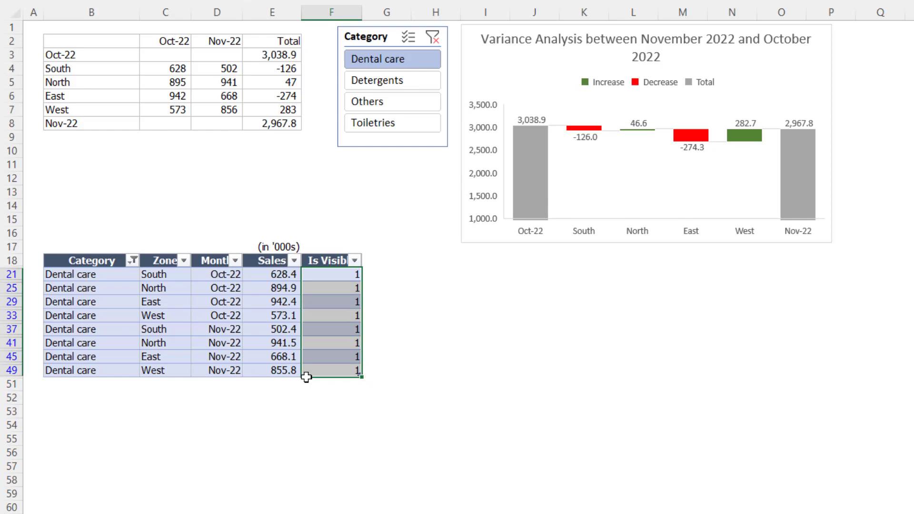
left_click(280, 55)
left_click(270, 114)
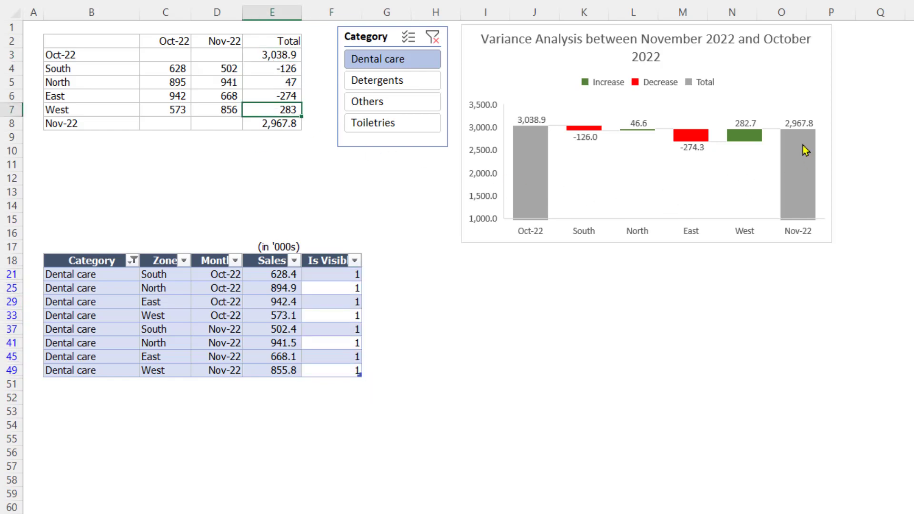
left_click(407, 90)
left_click(396, 104)
left_click(393, 123)
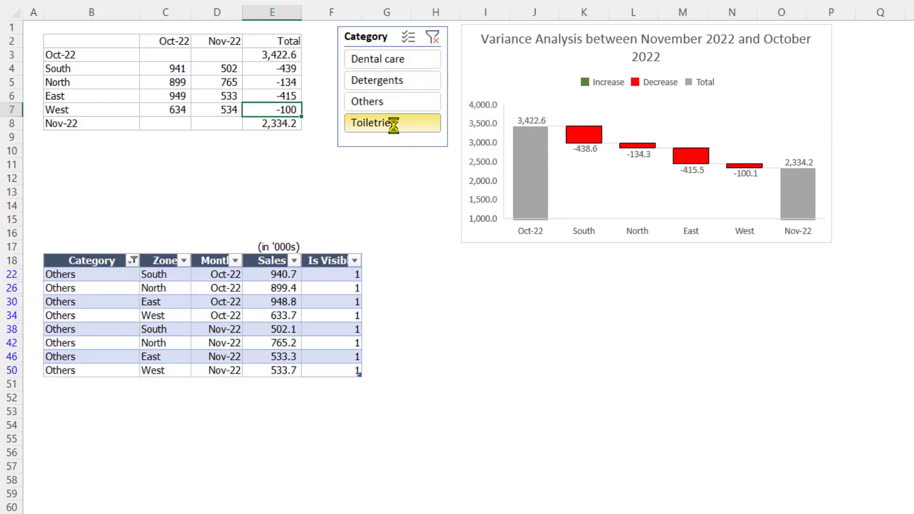
left_click(432, 37)
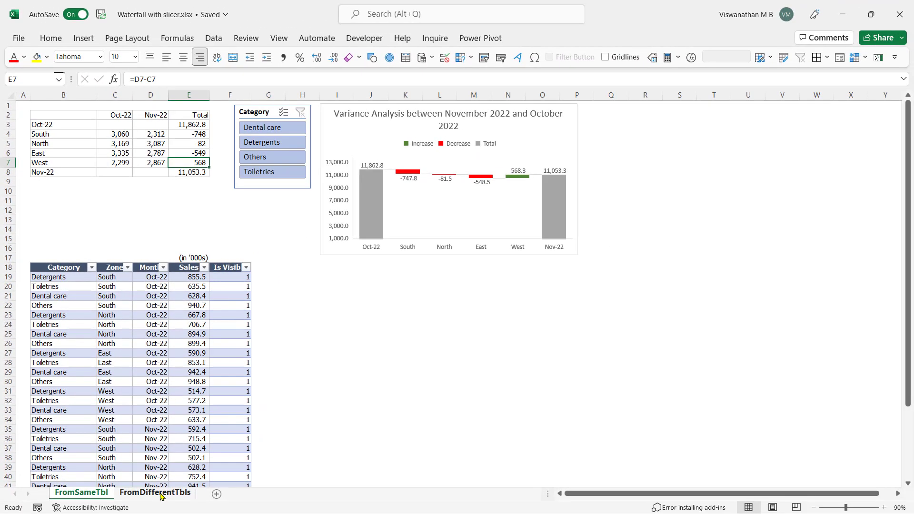
Step: Switch to the FromDifferentTbls sheet and examine the Actual Sales table's Is Visible column and the SUMIFS formula in D5
left_click(132, 493)
left_click(151, 433)
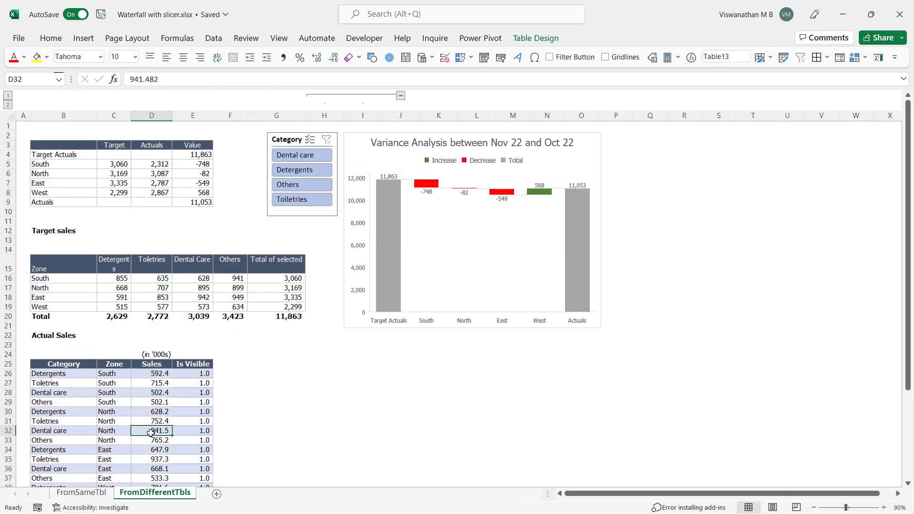
scroll(156, 439, "down", 3)
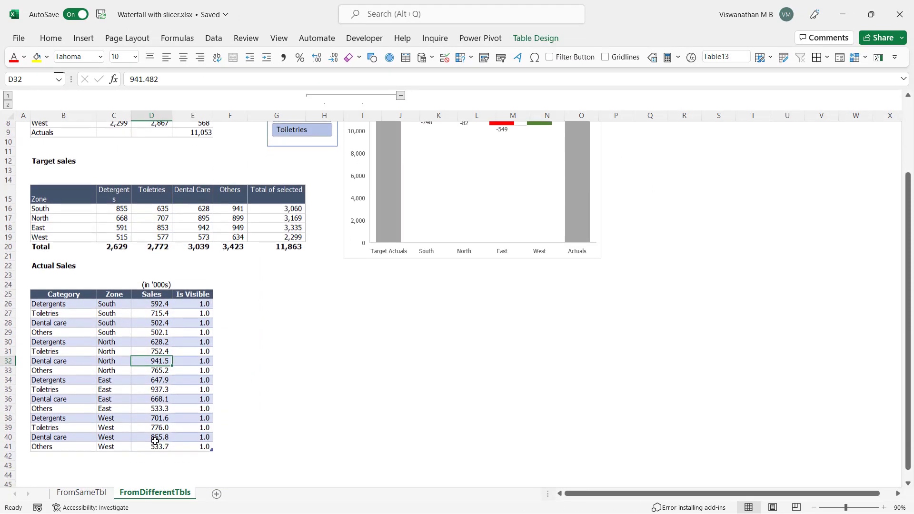
left_click_drag(193, 288, 194, 429)
scroll(188, 412, "up", 3)
scroll(189, 412, "up", 1)
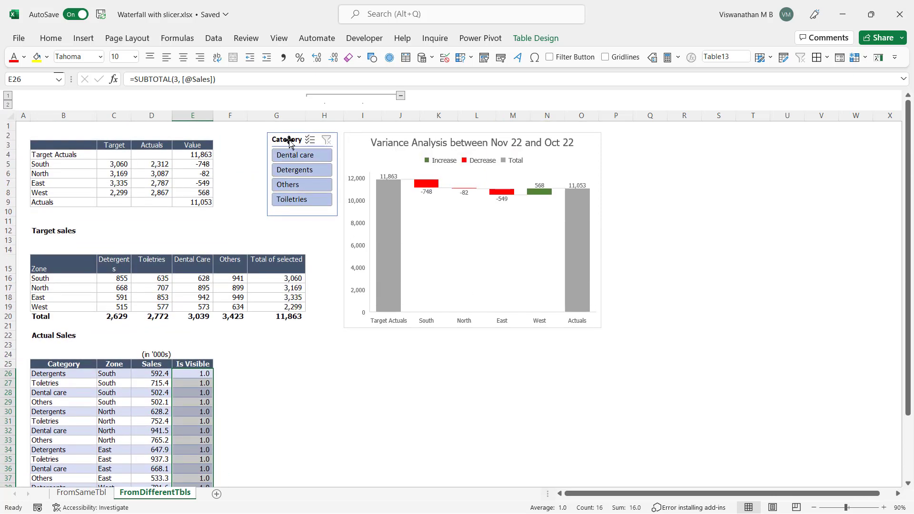
left_click(170, 166)
key("F2")
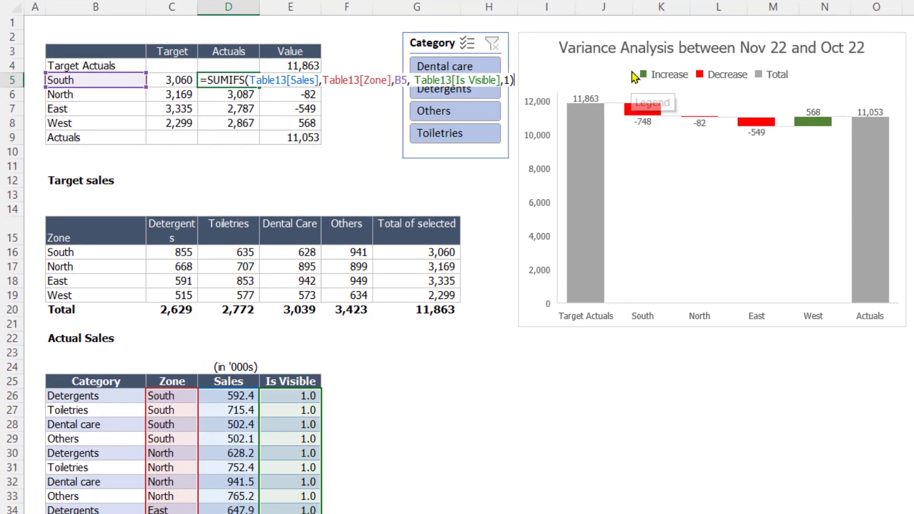
key("ctrl+Return")
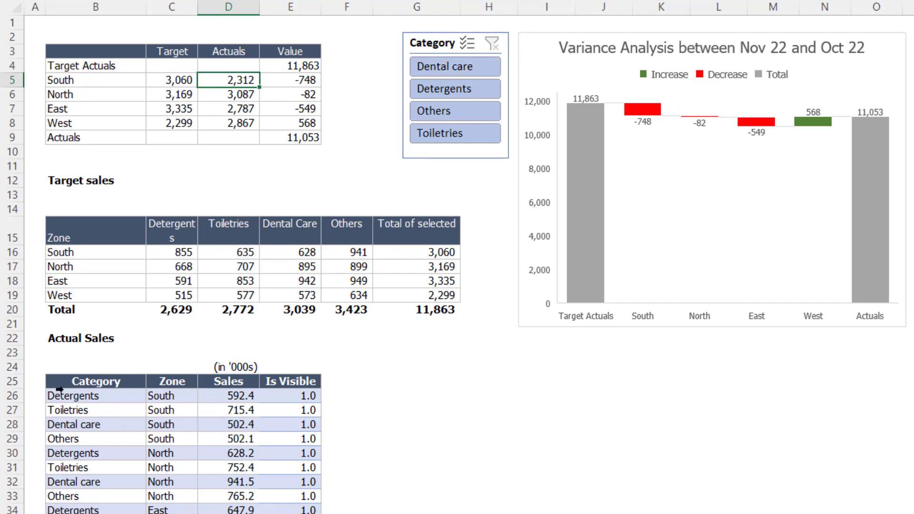
Step: Compare the Actual Sales and Target sales tables, check the Target and Actuals columns under the Dental care filter, and clear the filter
left_click_drag(72, 381, 307, 511)
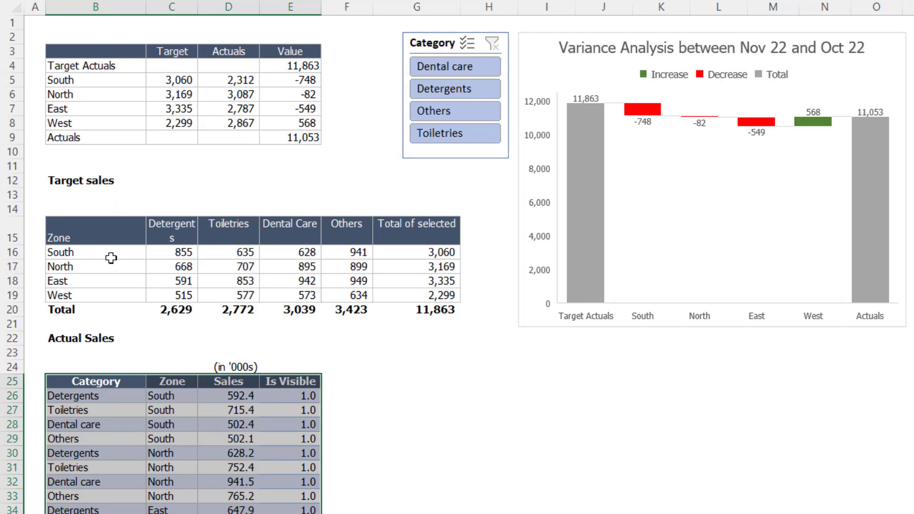
left_click_drag(124, 284, 430, 254)
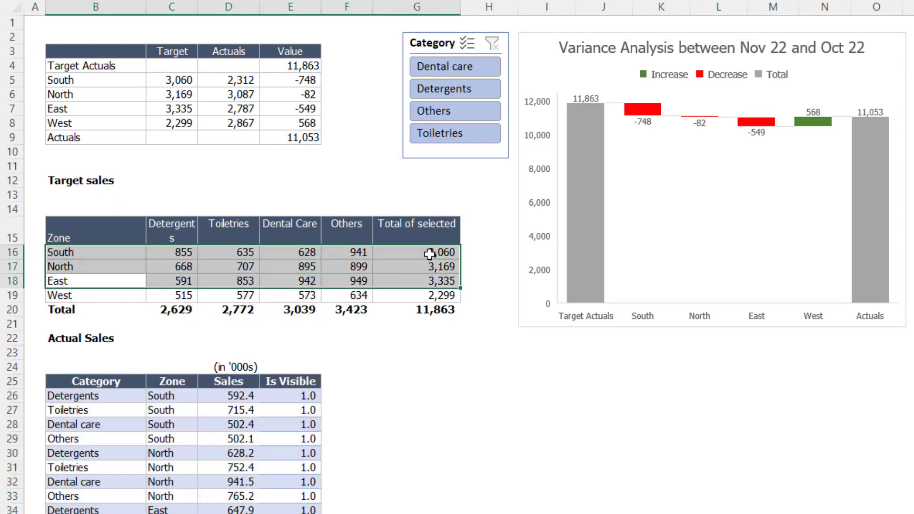
left_click(468, 68)
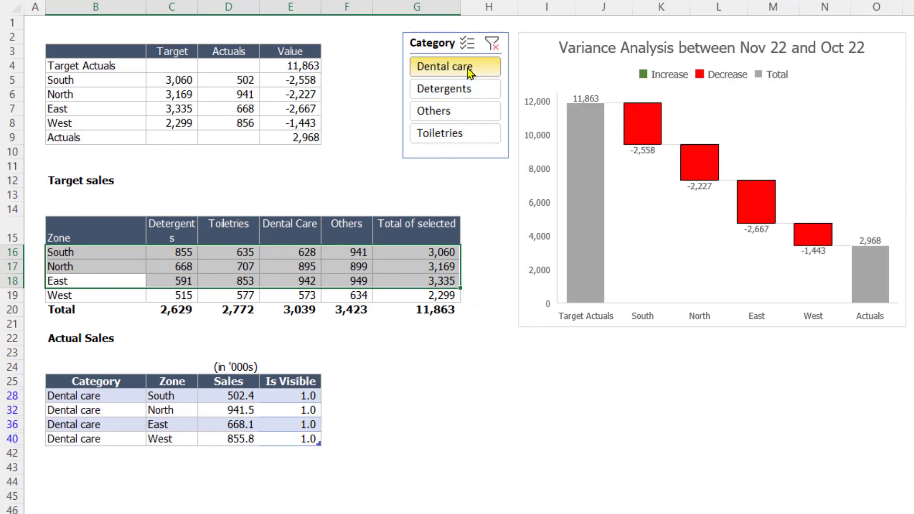
left_click_drag(98, 381, 401, 363)
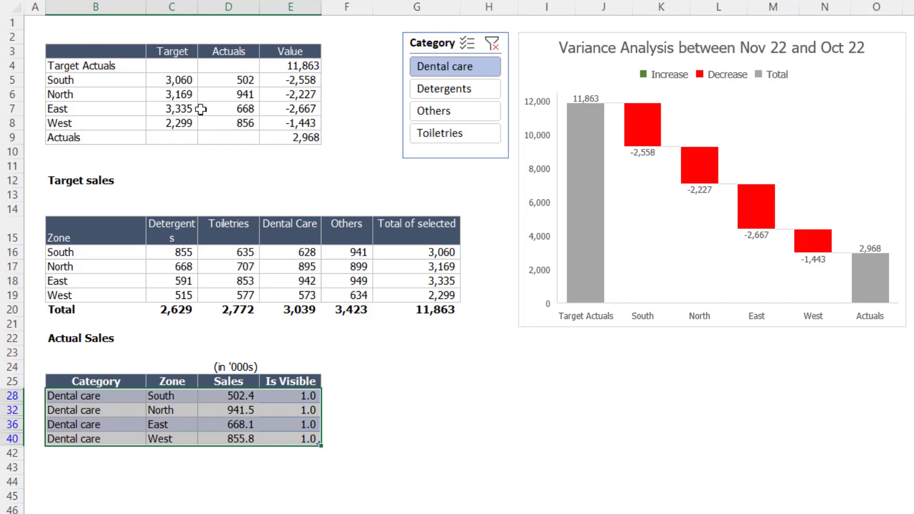
left_click_drag(219, 80, 229, 127)
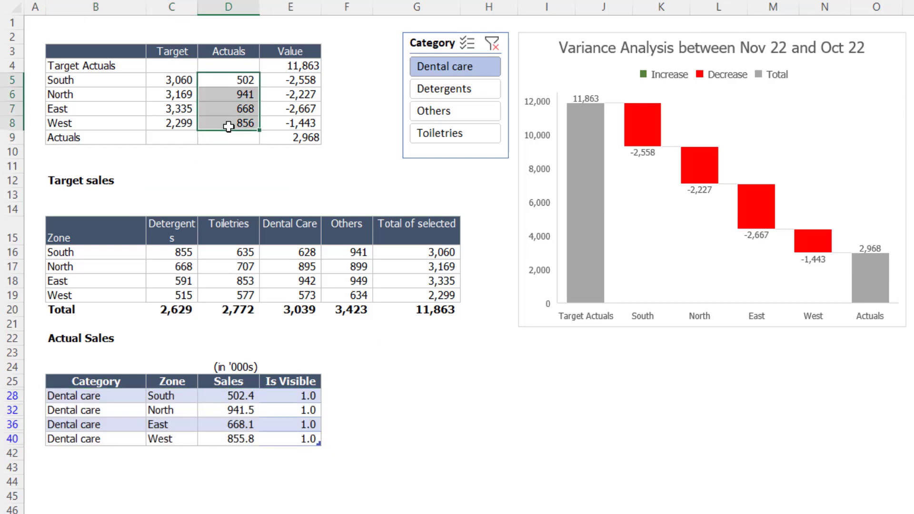
left_click_drag(180, 79, 167, 130)
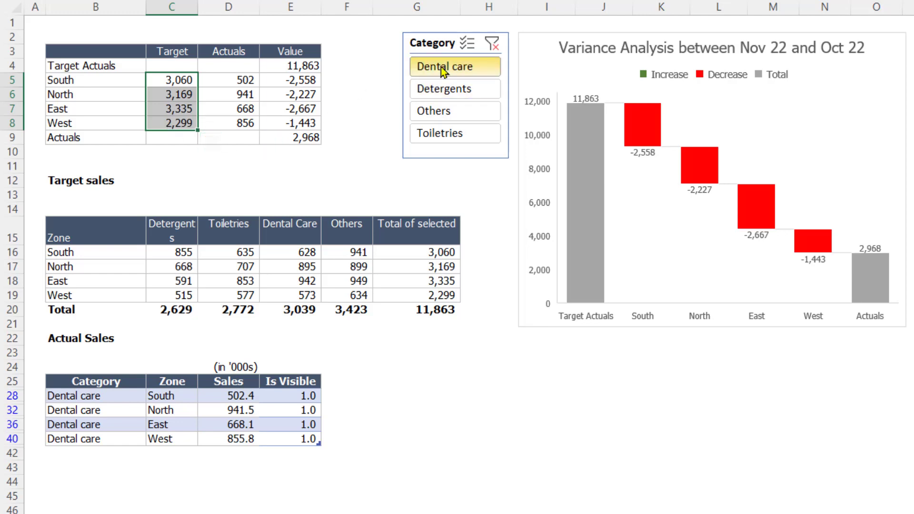
left_click(492, 44)
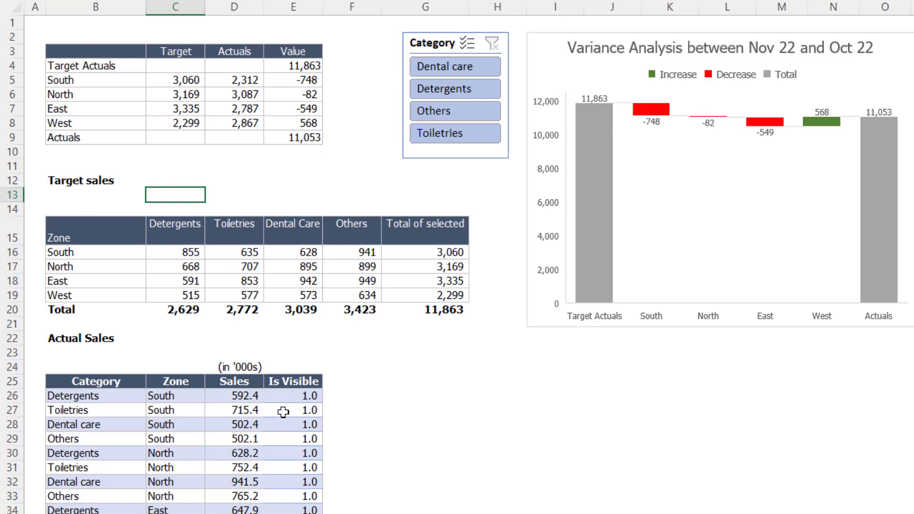
Step: Label B13 "Is visible" and enter =XLOOKUP(C15, Table13[Category], Table13[Is Visible]) in C13 above the Detergents column
left_click_drag(293, 398, 189, 491)
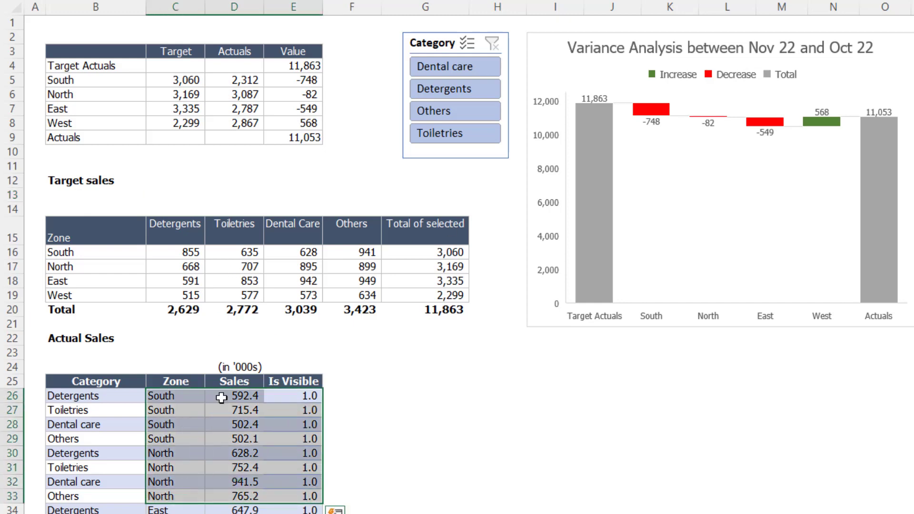
left_click(178, 192)
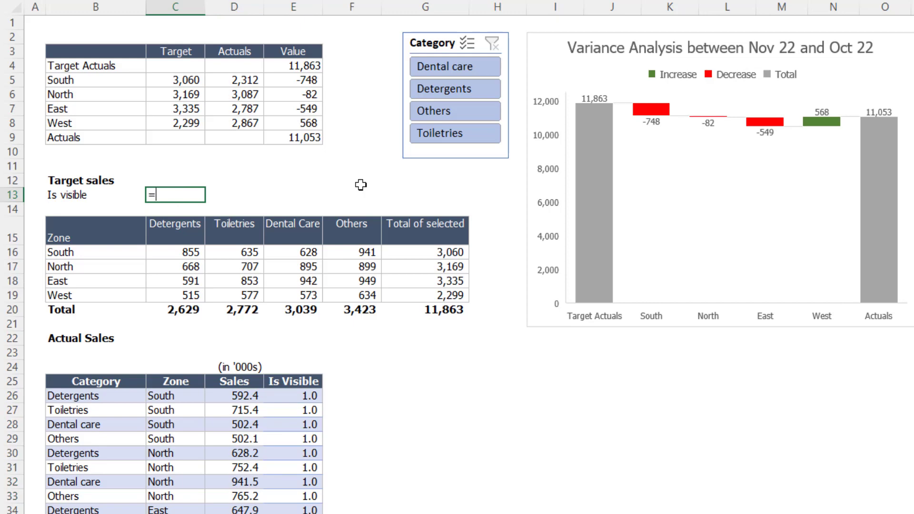
type("=v")
key("BackSpace")
type("xlo")
key("Tab")
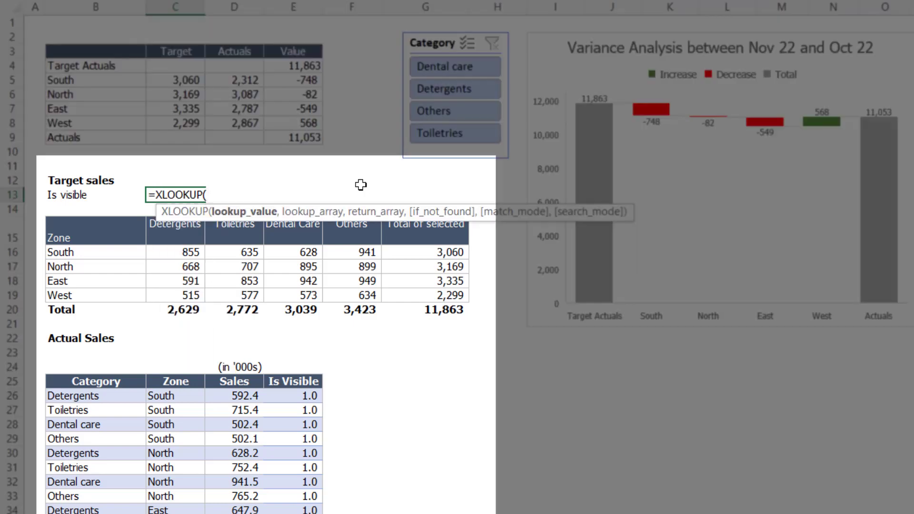
key("Down")
key("Down")
type(",")
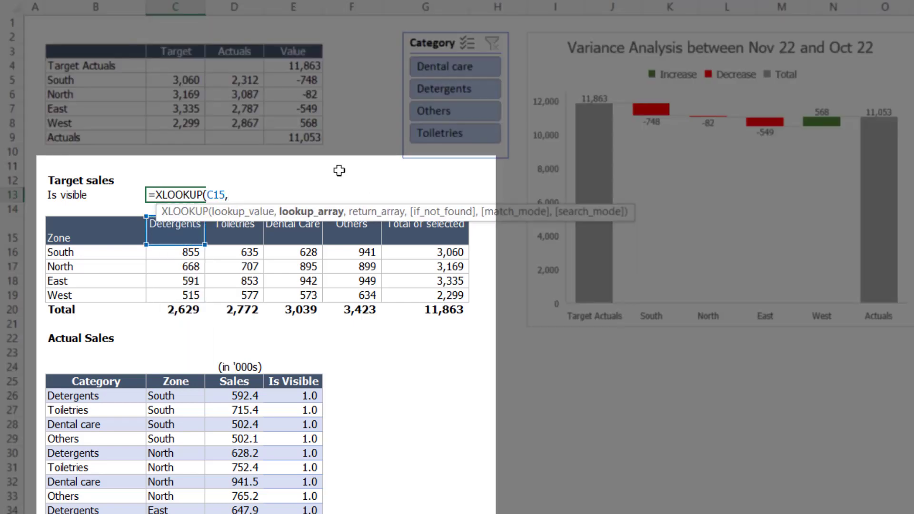
left_click(90, 379)
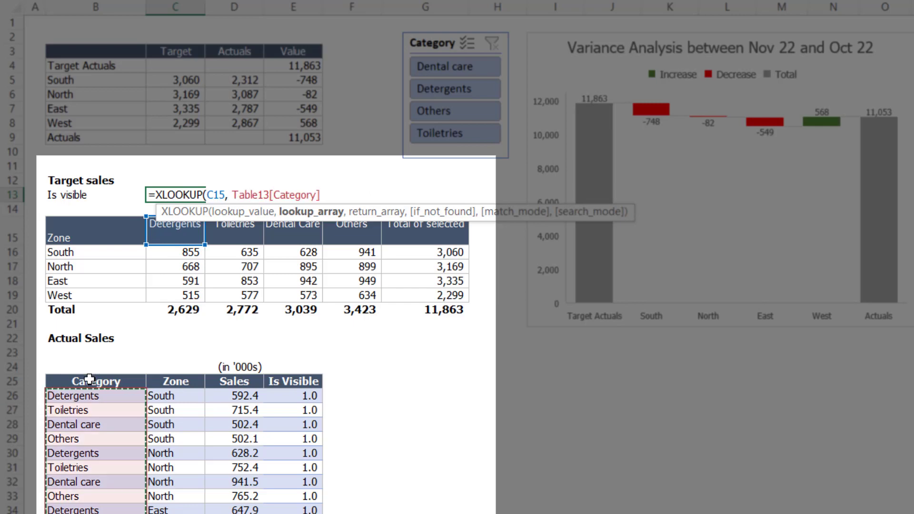
type(",")
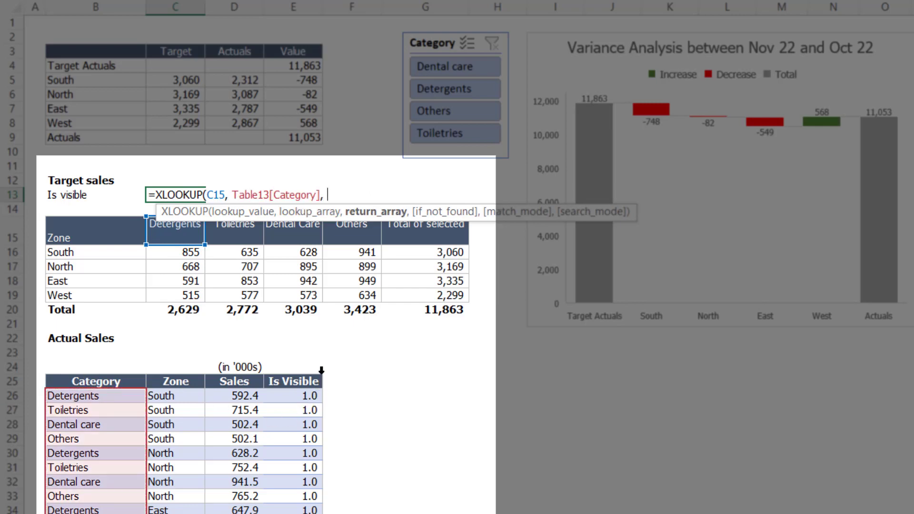
left_click(302, 372)
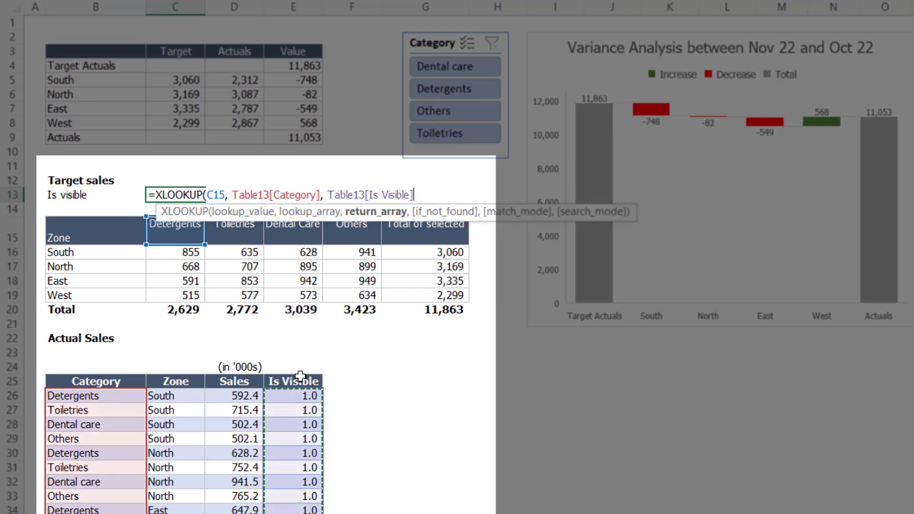
type(")")
key("ctrl+Return")
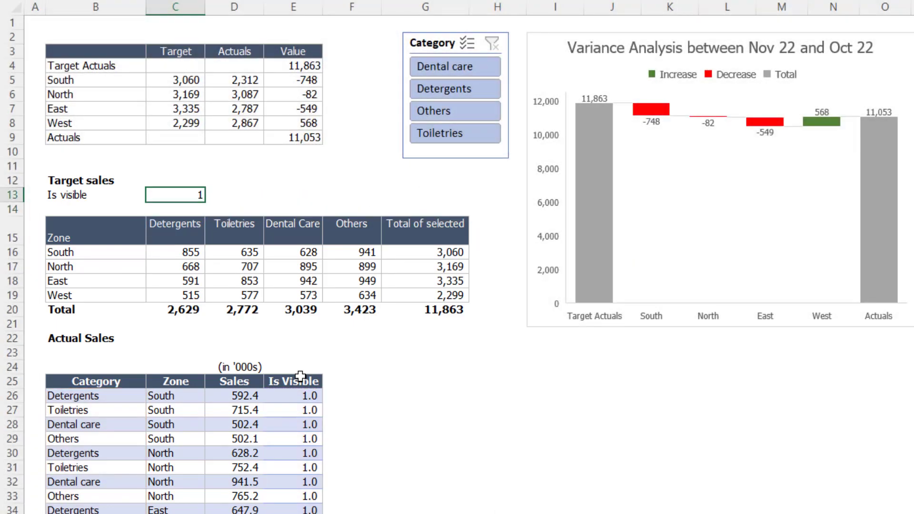
Step: Fill the XLOOKUP formula from C13 across to F13 for the Toiletries, Dental Care and Others columns
key("shift+Right")
key("shift+Right")
key("shift+Right")
key("ctrl+r")
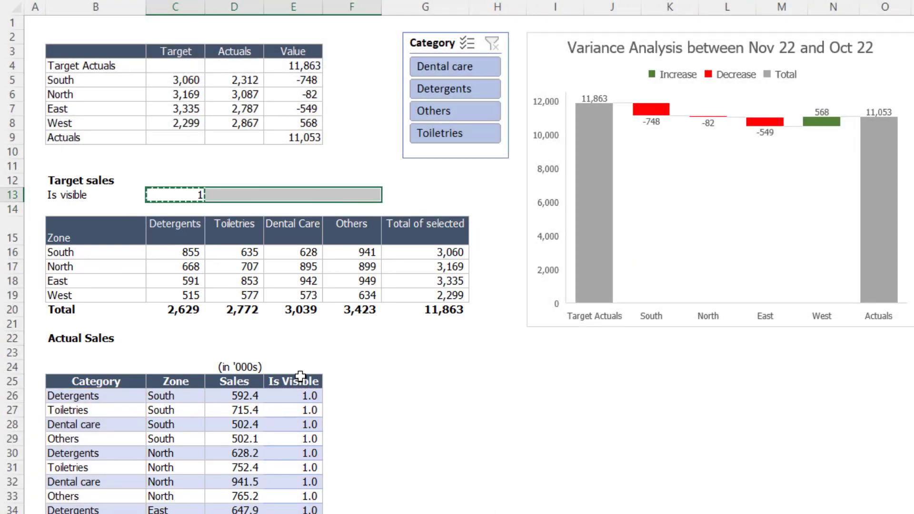
Step: Replace the South total in G16 with =SUMPRODUCT(C16:F16, $C$13:$F$13) and fill it down to G19
key("Down")
key("Down")
key("Down")
key("Right")
key("Right")
key("Right")
key("Right")
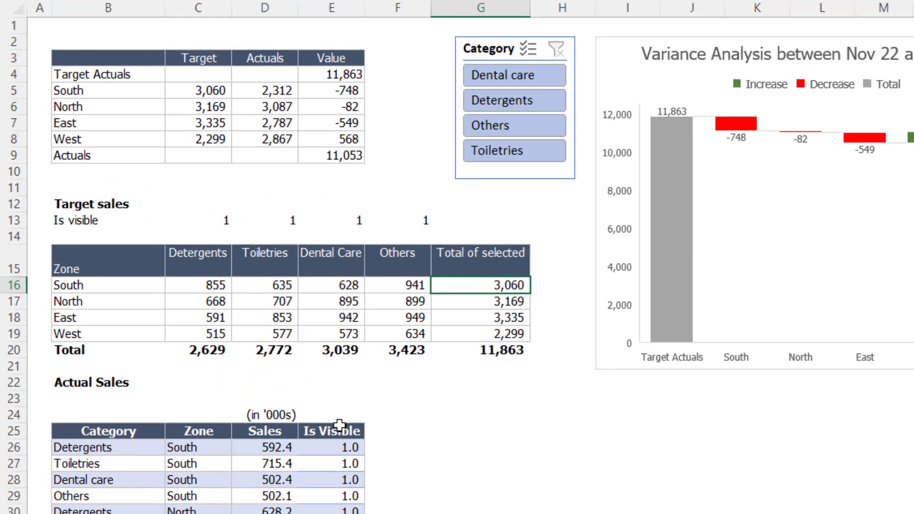
key("F2")
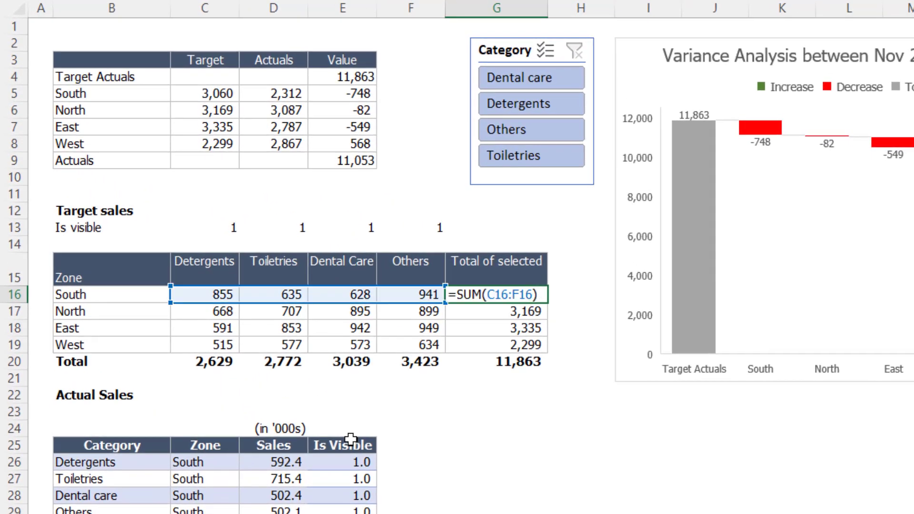
key("Escape")
type("=sump")
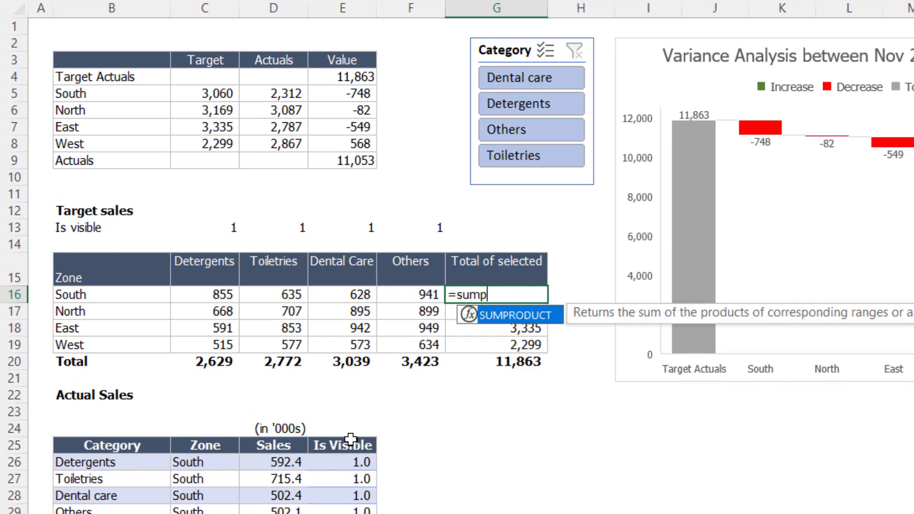
key("Tab")
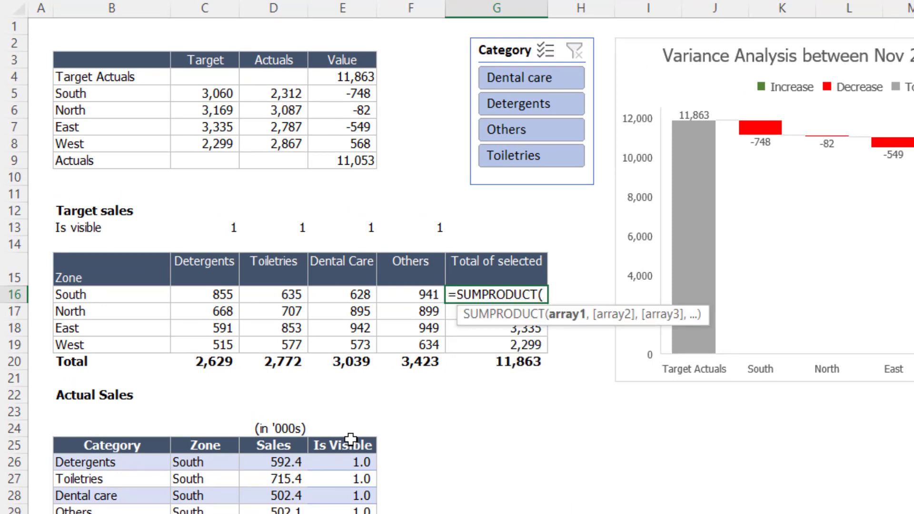
key("Left")
key("shift+Left")
key("shift+Left")
key("shift+Left")
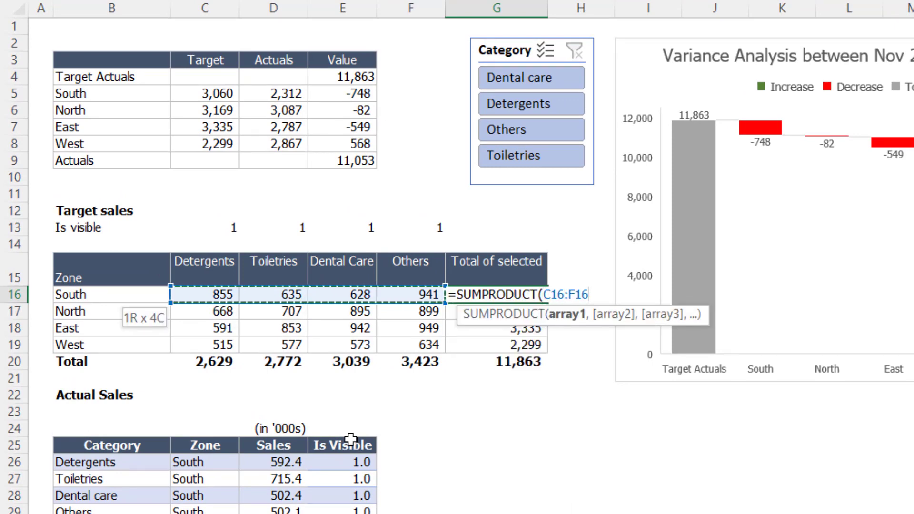
type(",")
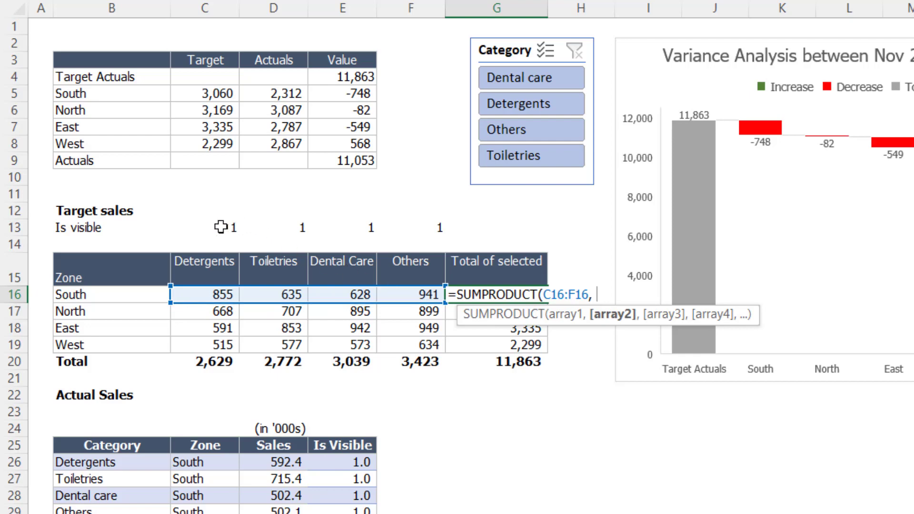
left_click_drag(221, 227, 407, 228)
key("F4")
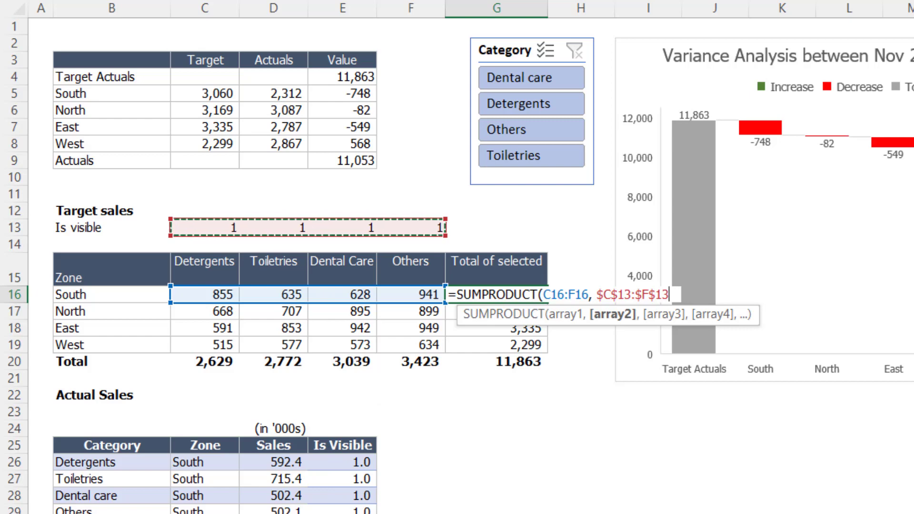
type(")")
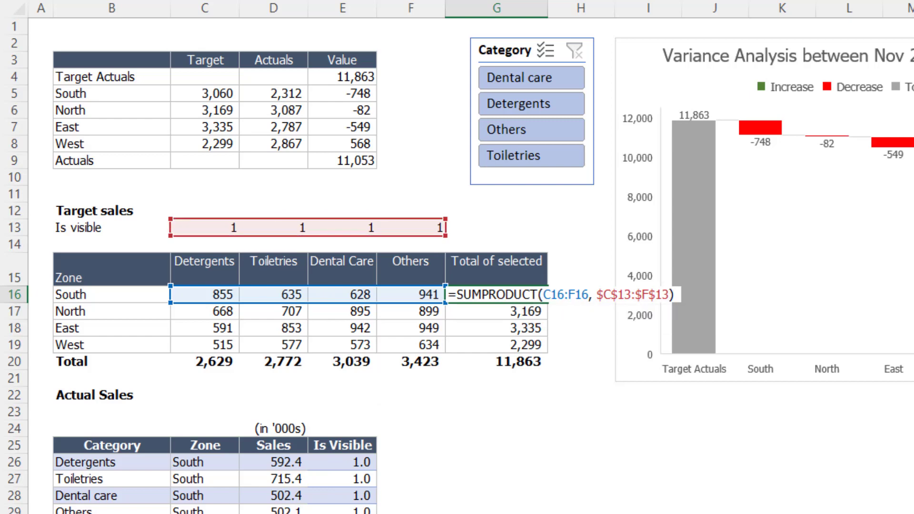
key("Return")
key("Up")
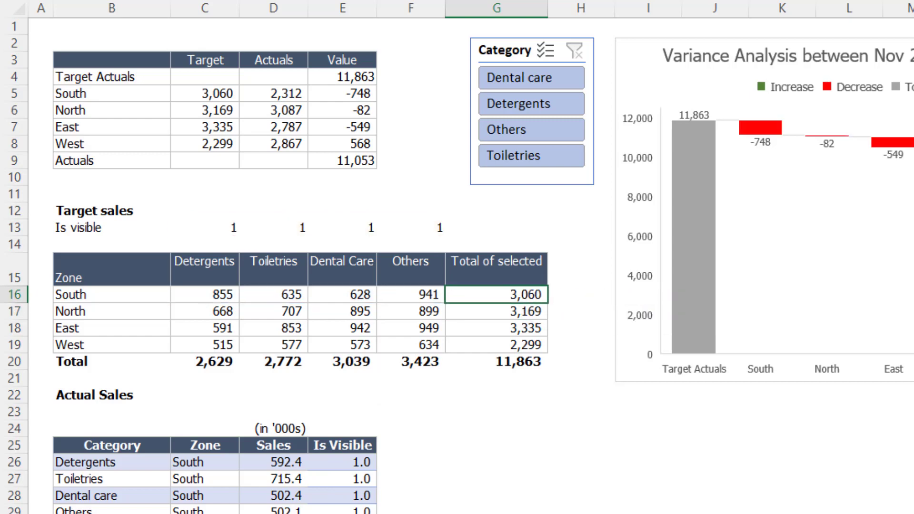
left_click_drag(548, 303, 548, 352)
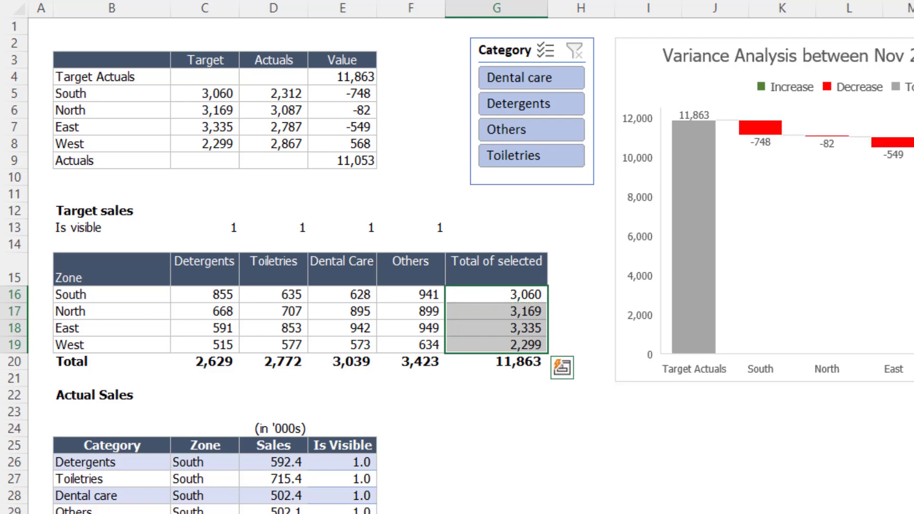
Step: Filter by Dental care and examine the Is visible flags in row 13 and the SUMPRODUCT formula in G16
left_click(540, 83)
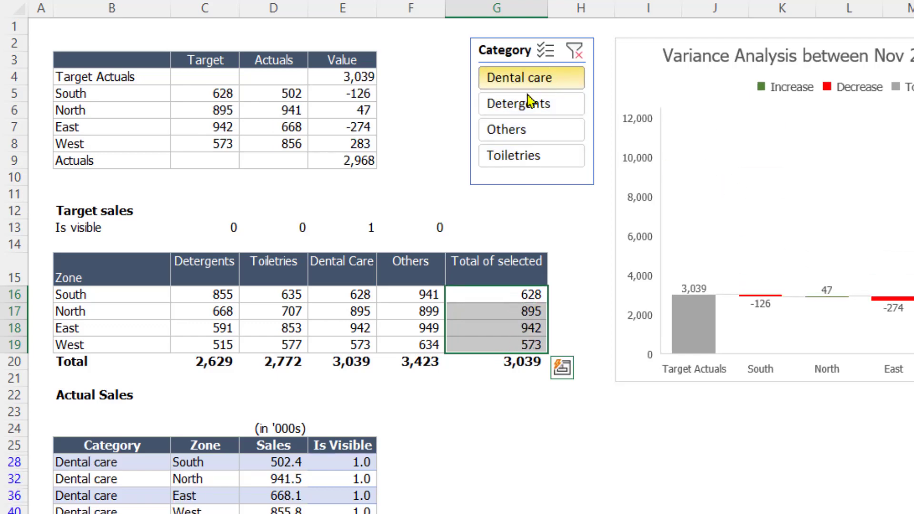
left_click(362, 229)
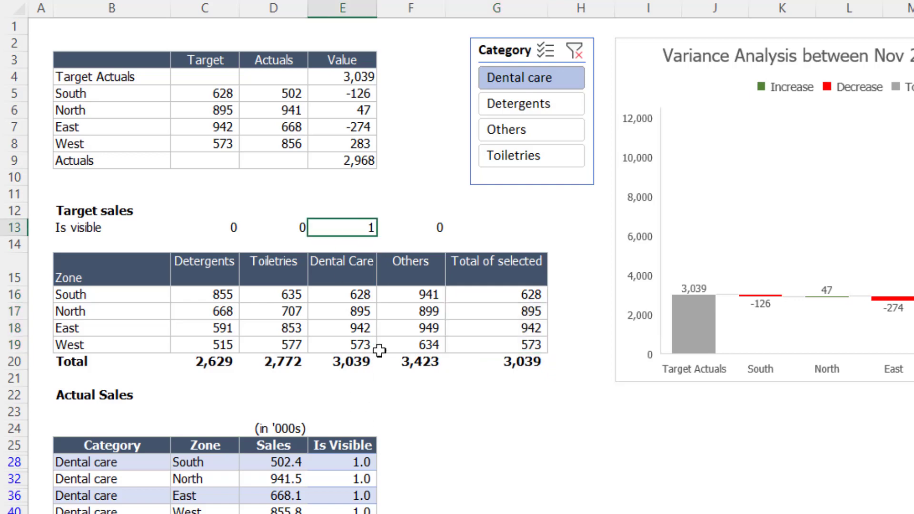
key("F2")
key("Escape")
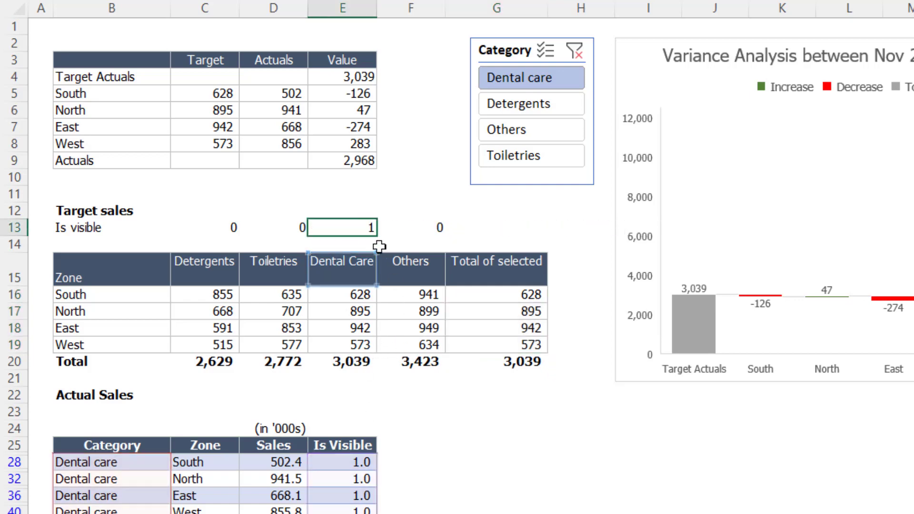
left_click_drag(205, 228, 298, 227)
left_click(409, 228)
left_click(431, 235)
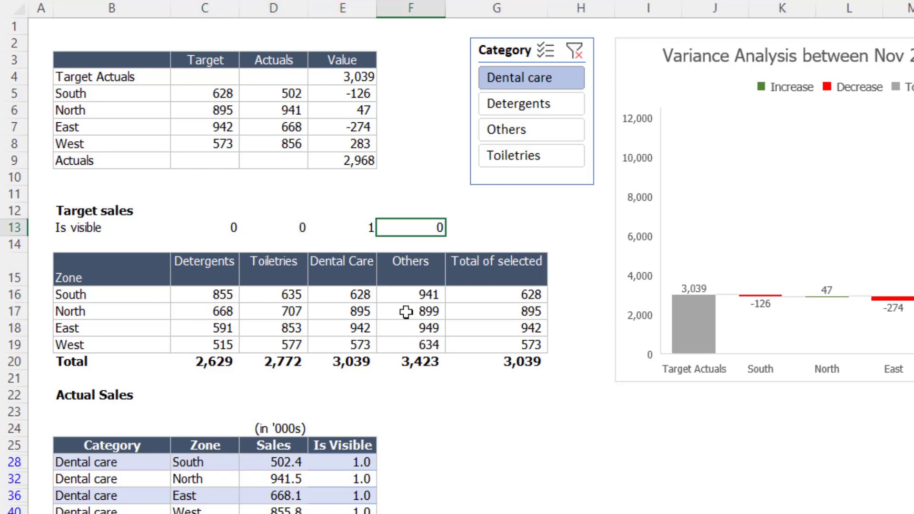
left_click_drag(284, 294, 211, 297)
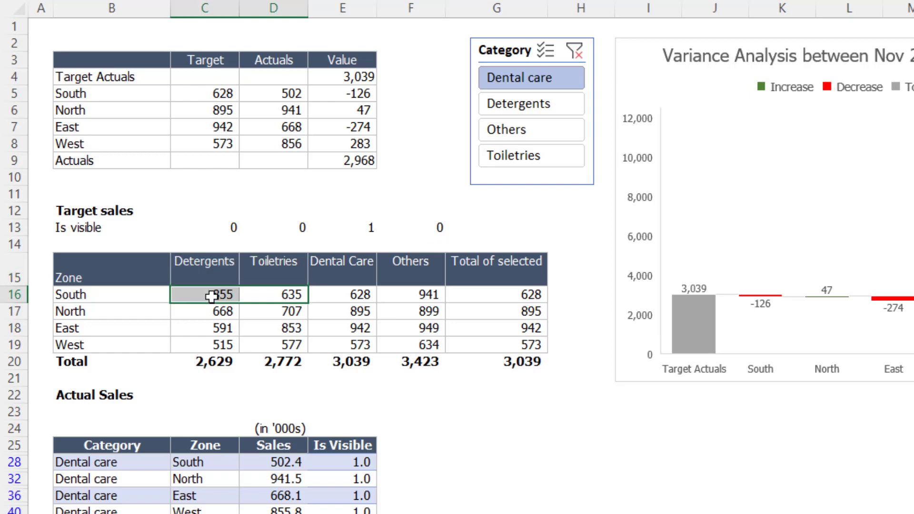
left_click(422, 295, "ctrl")
left_click(526, 296)
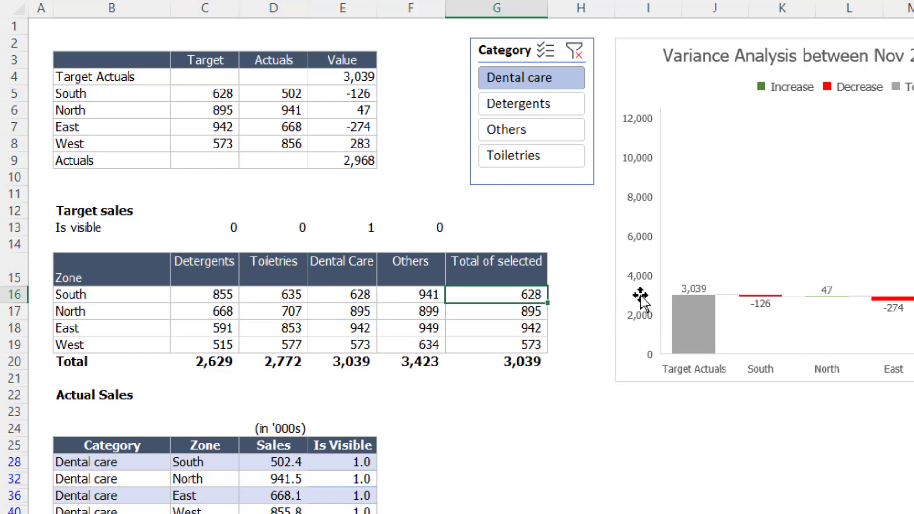
key("F2")
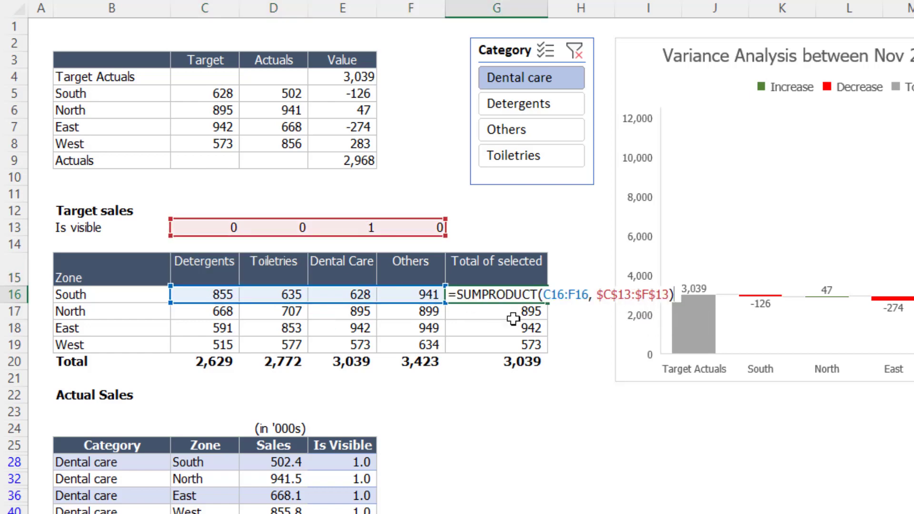
key("Escape")
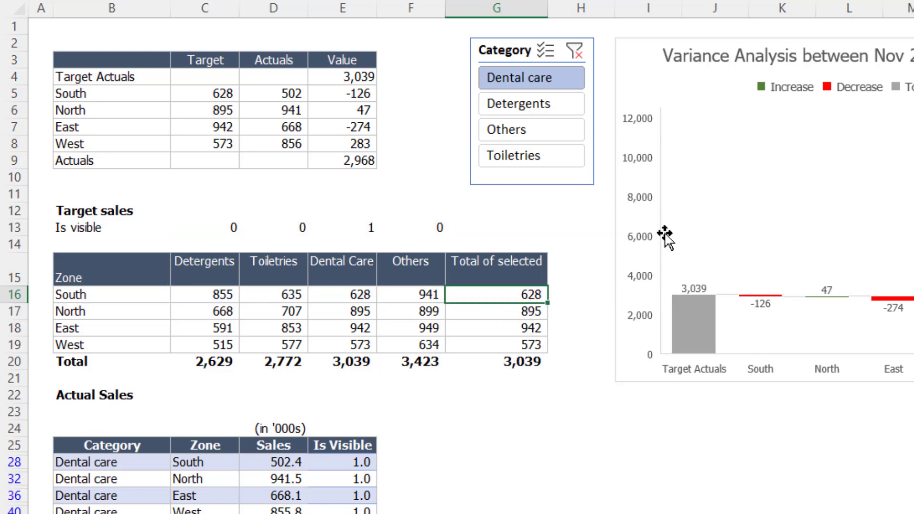
Step: Clear the Category filter and check the chart's response to Detergents and Others
left_click(440, 40)
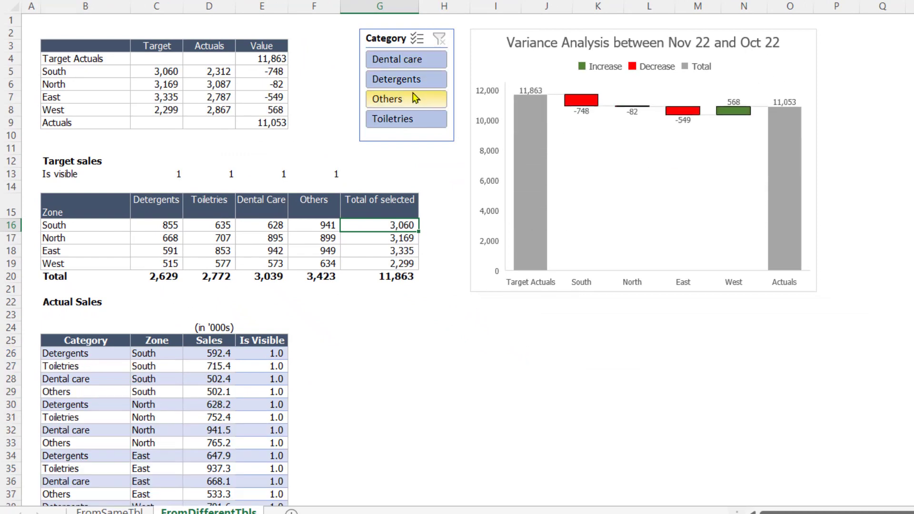
left_click(408, 81)
left_click(412, 102)
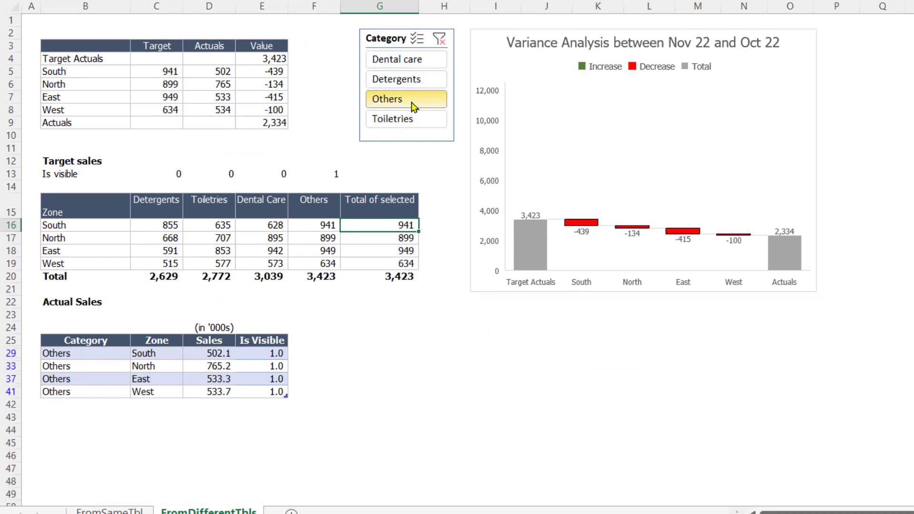
Step: Reset the maximum bound of the waterfall chart's vertical axis to automatic
left_click(492, 100)
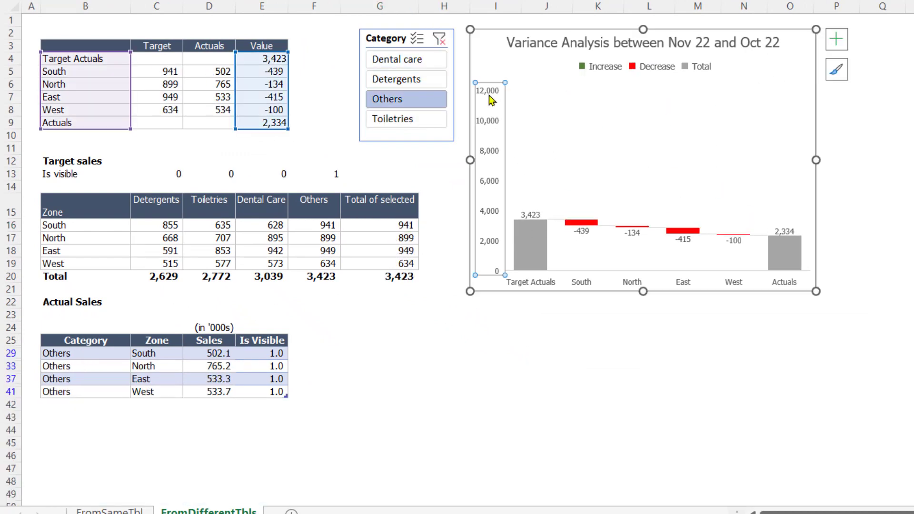
right_click(491, 105)
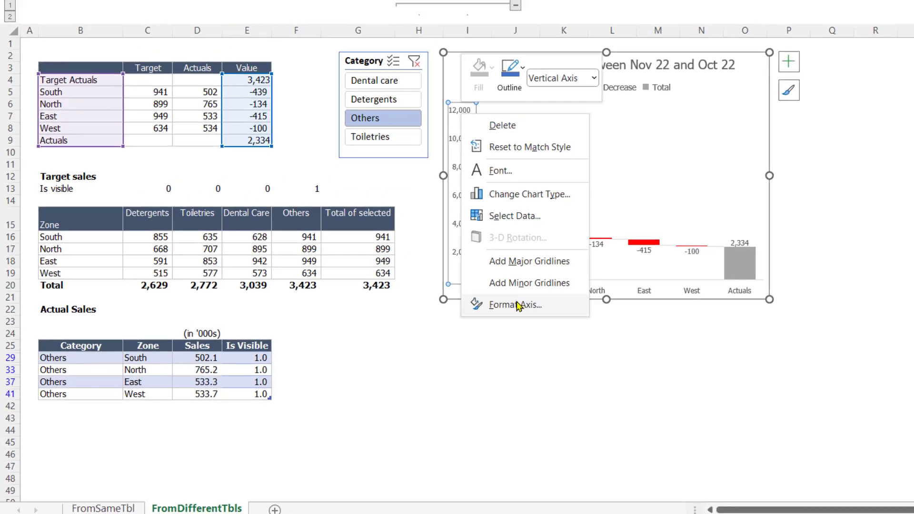
left_click(518, 305)
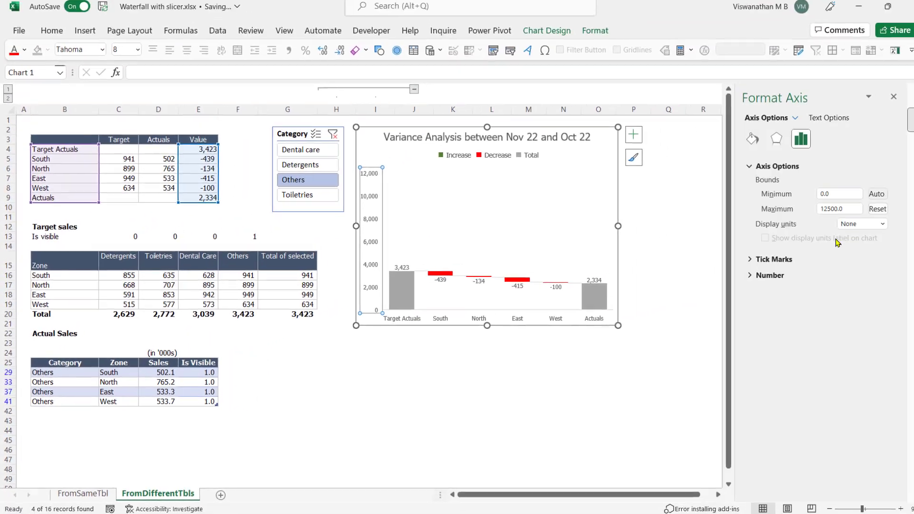
double_click(826, 214)
type("4000")
key("Return")
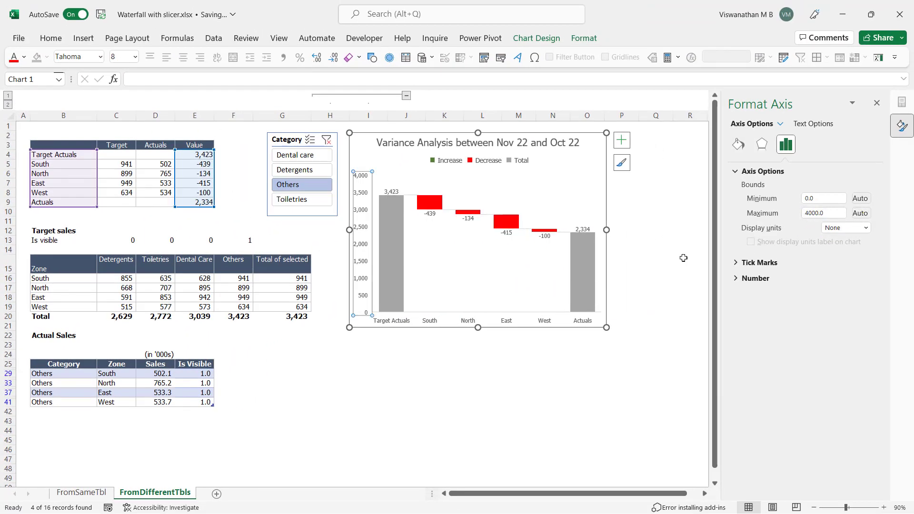
left_click(655, 261)
Step: Clear the Category filter and check the chart's axis scaling with Others and Toiletries
left_click(327, 139)
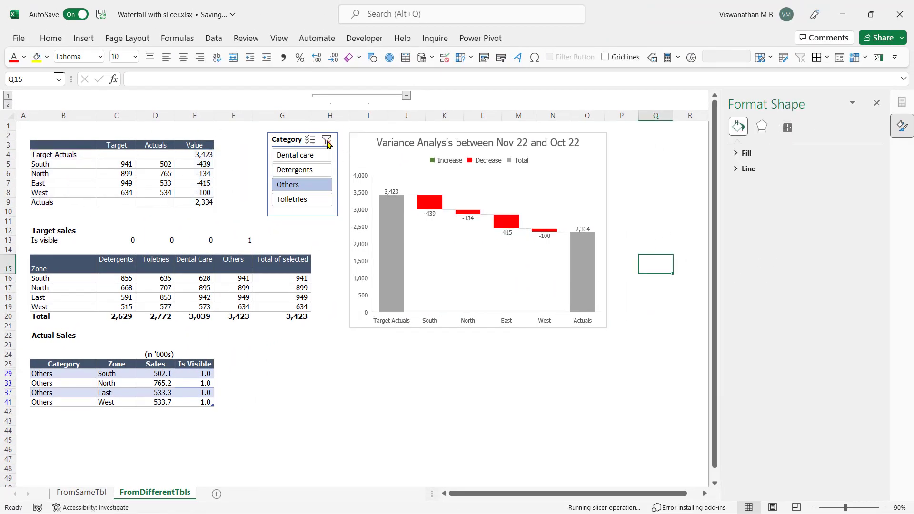
left_click(296, 185)
left_click(296, 201)
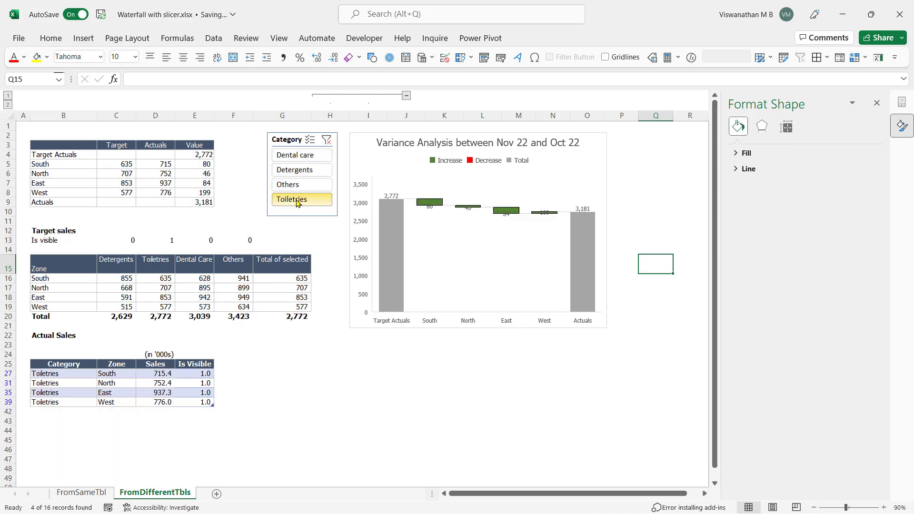
Step: Clear the Category filter and set the waterfall chart's vertical axis bounds to a minimum of 2000 and a maximum of 3000
left_click(328, 141)
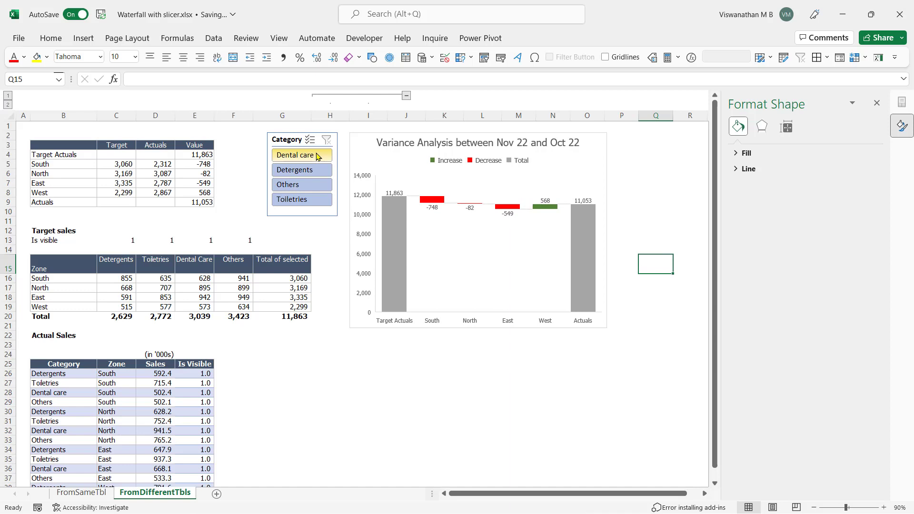
left_click(365, 217)
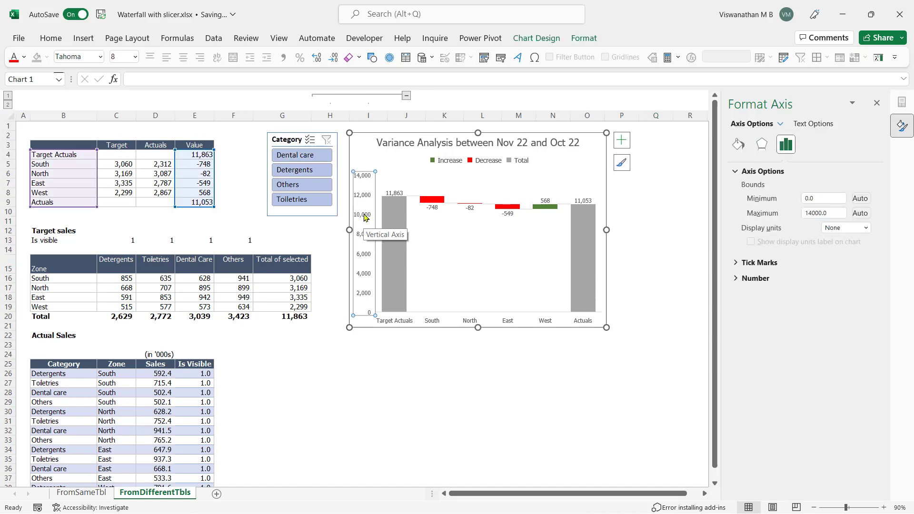
right_click(366, 218)
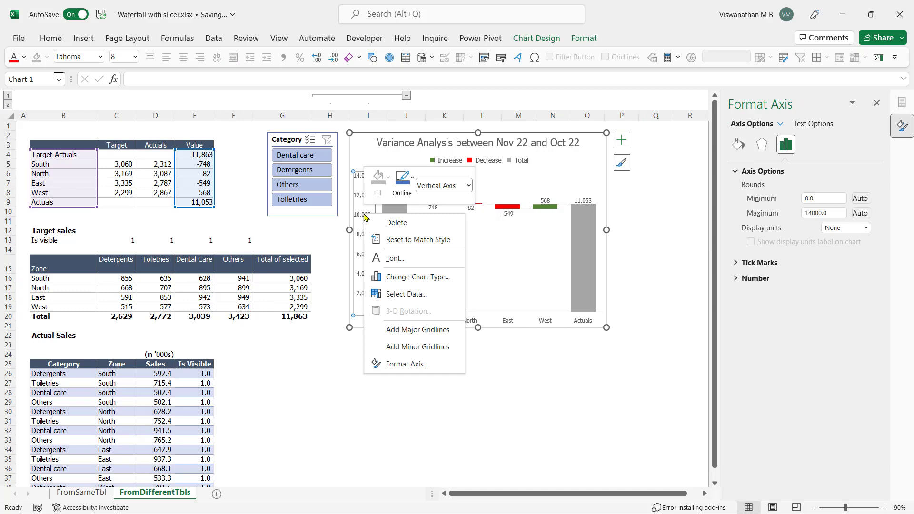
left_click(407, 364)
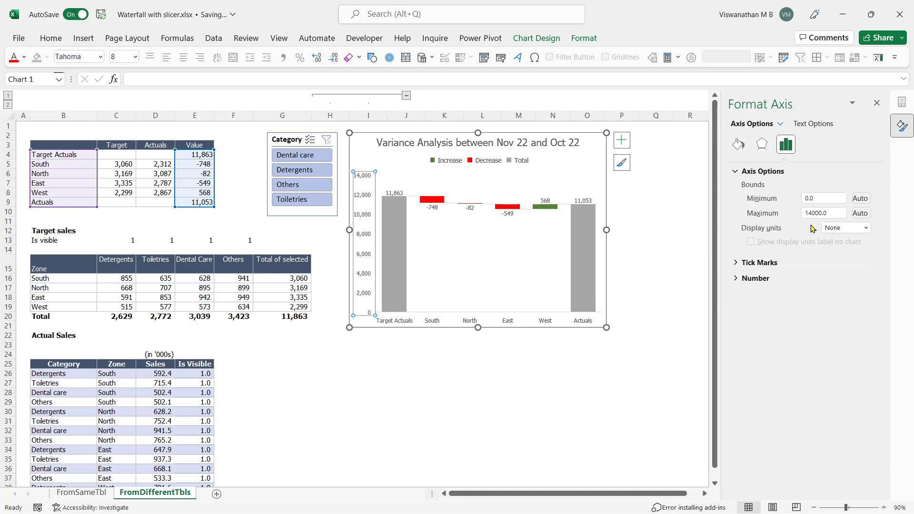
left_click(823, 202)
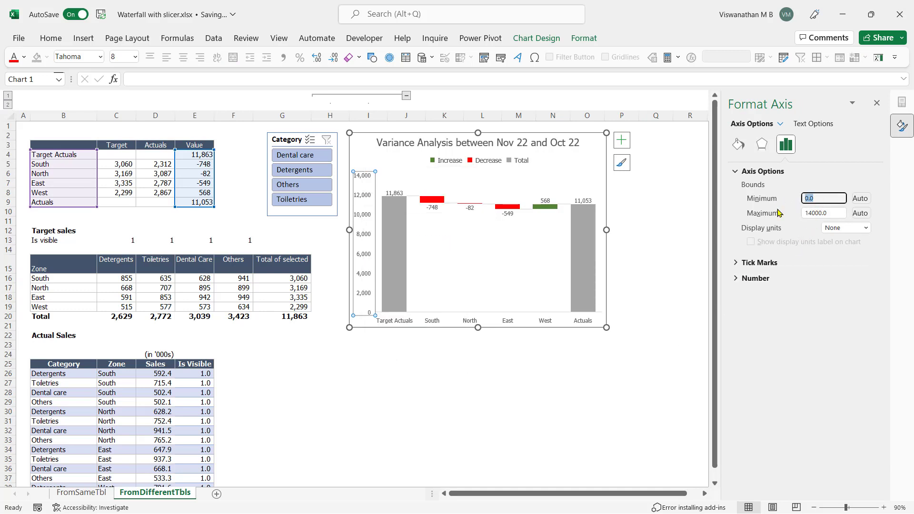
key("Return")
Step: Check the chart's fixed axis scaling with Dental care, with Detergents and with the Category filter cleared
left_click(295, 157)
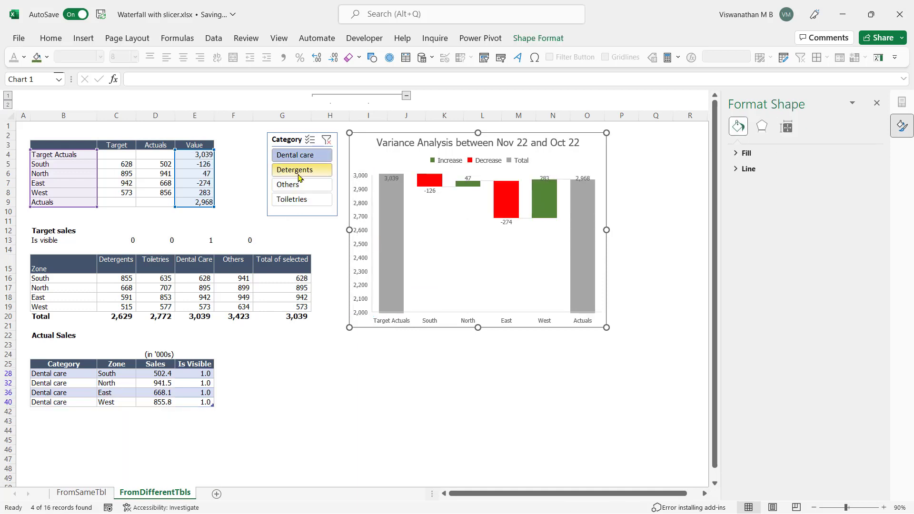
left_click(299, 172)
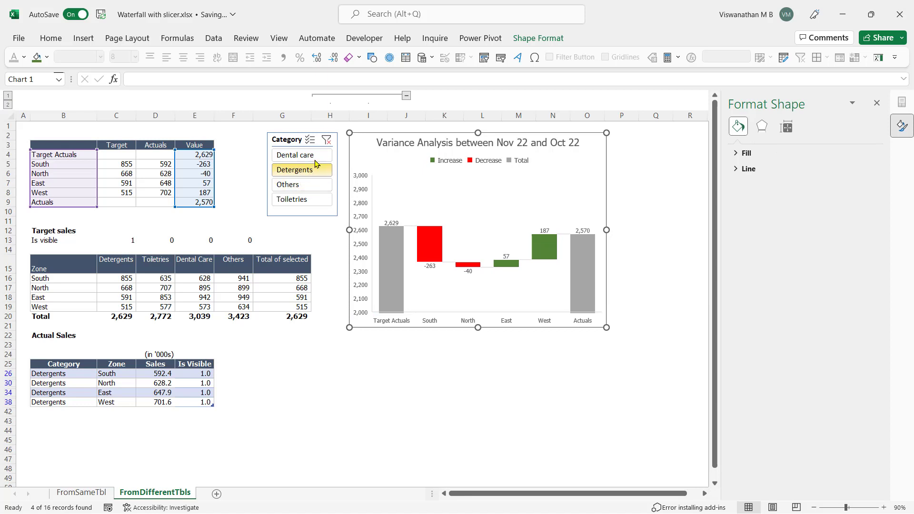
left_click(327, 140)
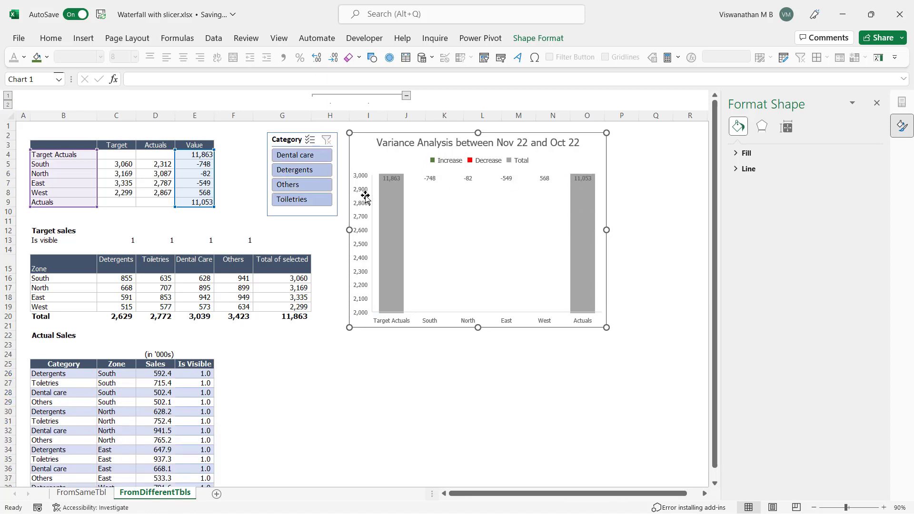
left_click(496, 413)
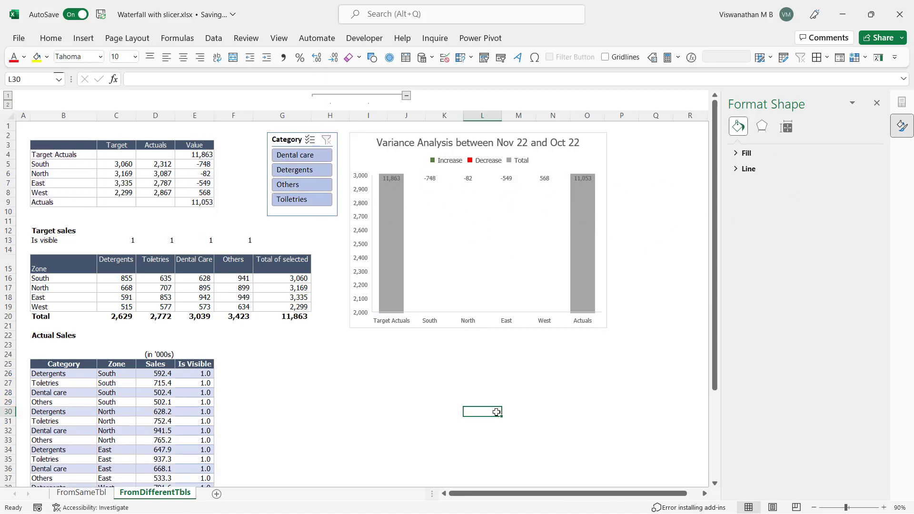